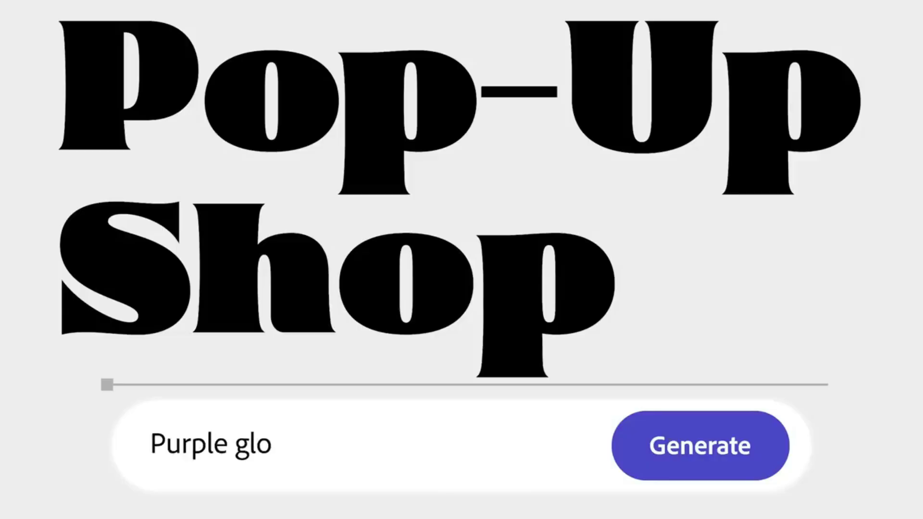
- Generate an 'ss balloon' purple gloss text effect and place a generated flower illustration on a poster
text(ss balloon)
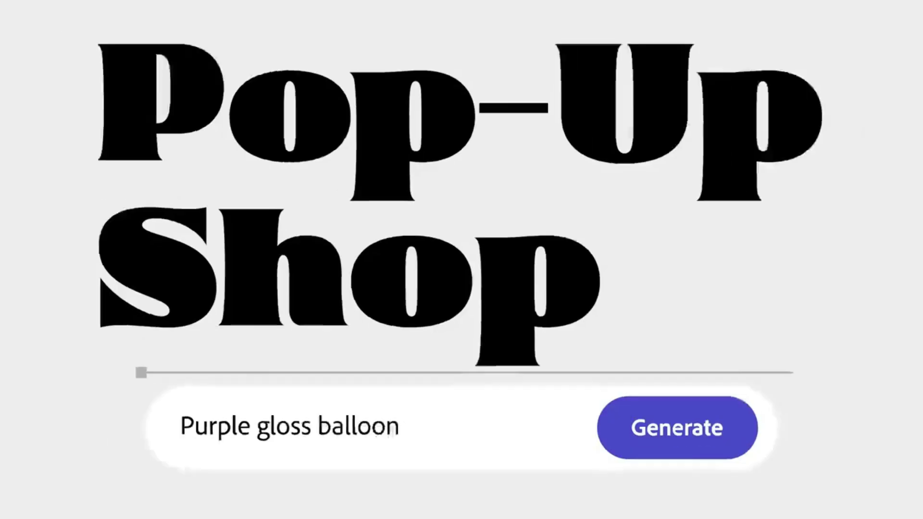
click(704, 452)
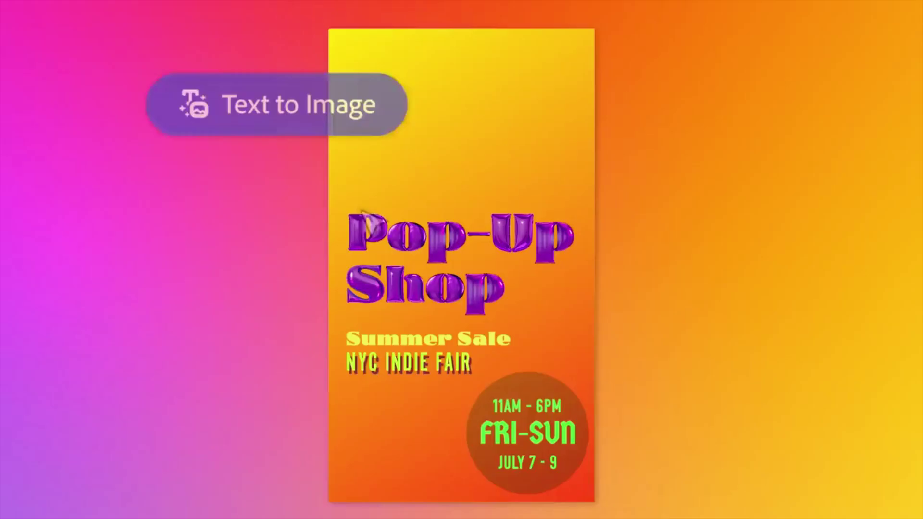
click(349, 126)
click(261, 408)
text(Flower illustration)
click(604, 413)
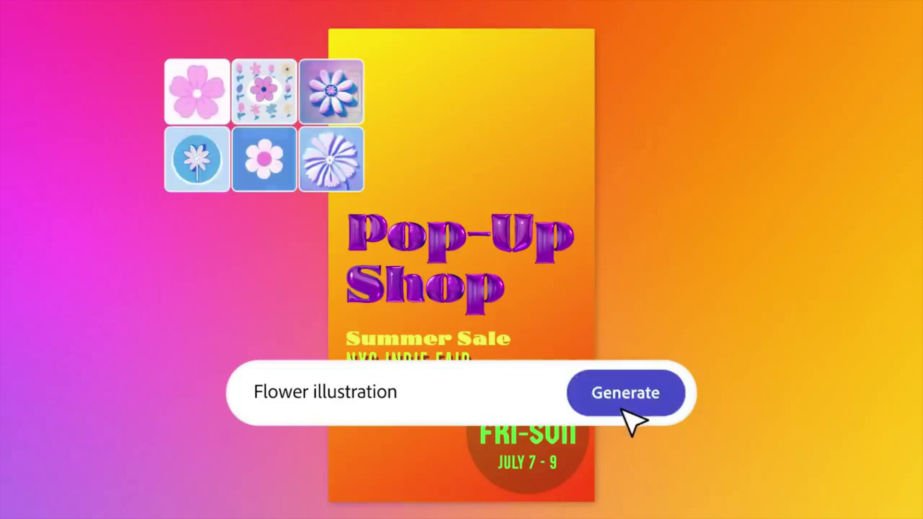
drag(264, 158, 577, 305)
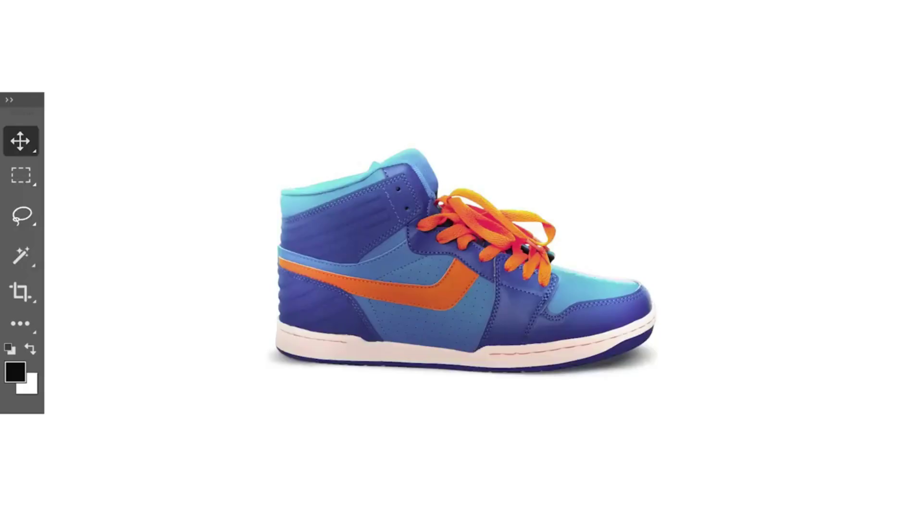
- Add a 'Tulip field' background and fill the floor around the shoe with 'Daisies'
drag(123, 117, 526, 168)
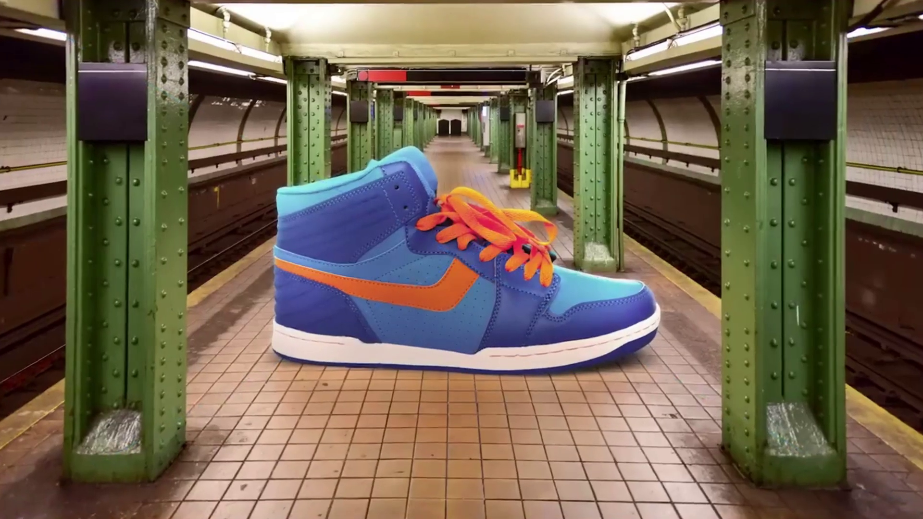
text(Tulip field)
click(625, 438)
drag(192, 267, 583, 255)
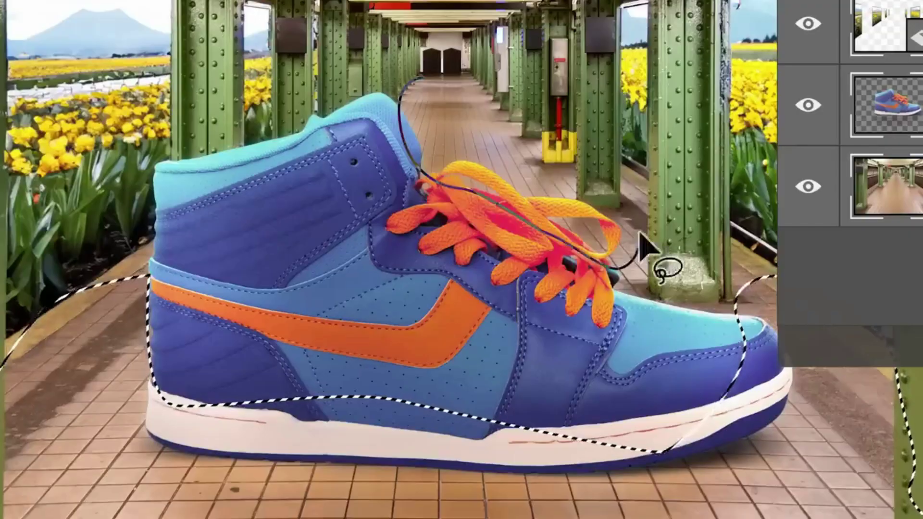
click(264, 437)
text(Daisies)
click(617, 437)
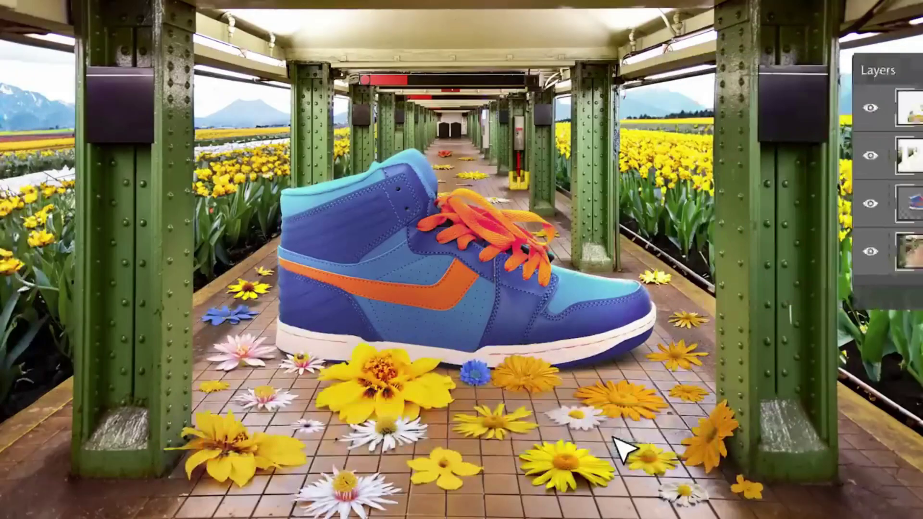
- Apply a 'Realistic tiger fur' text effect and an 80's neon green-and-purple recolour
text(Realistic tiger fu)
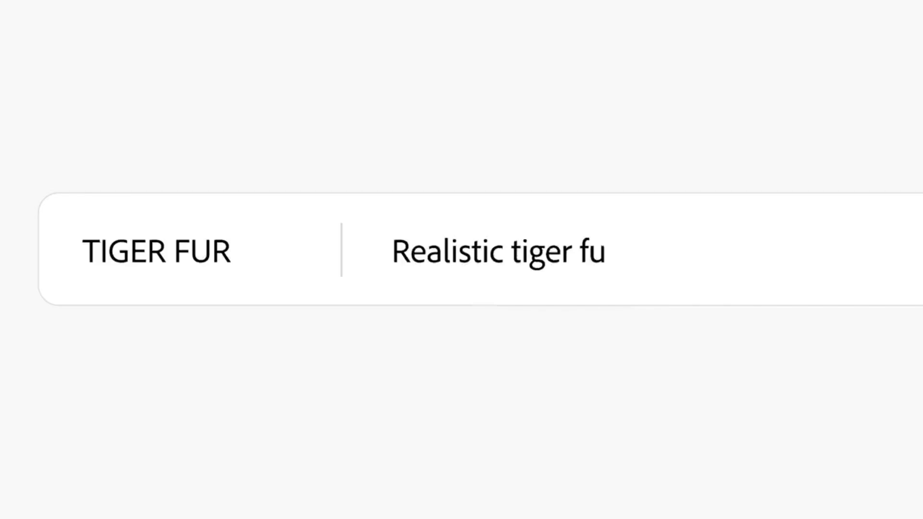
text(r)
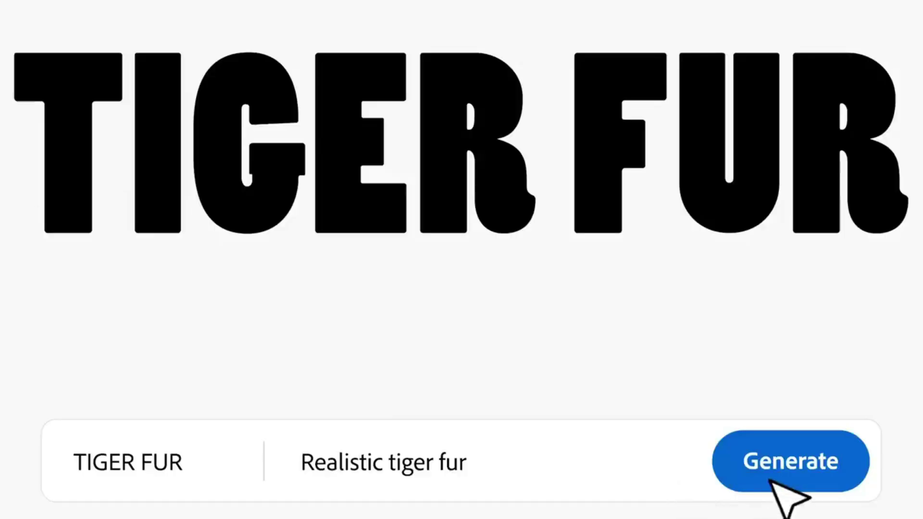
click(774, 468)
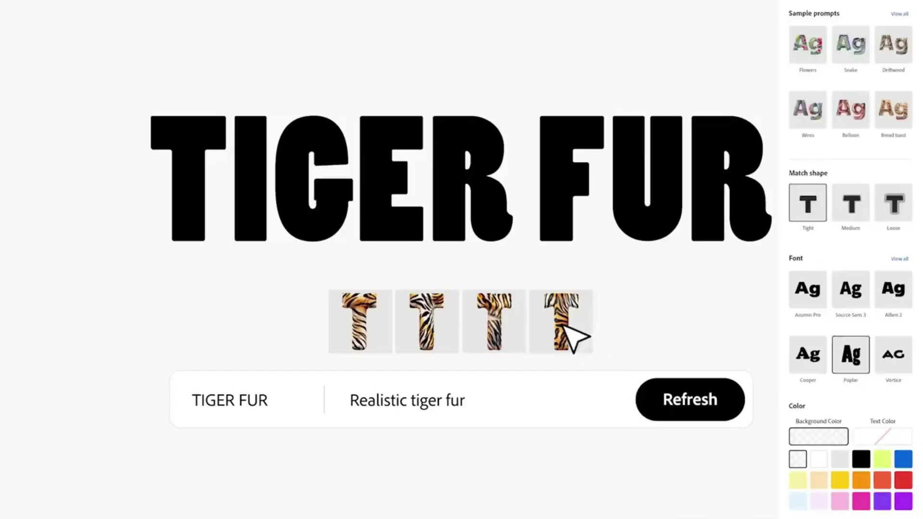
click(572, 336)
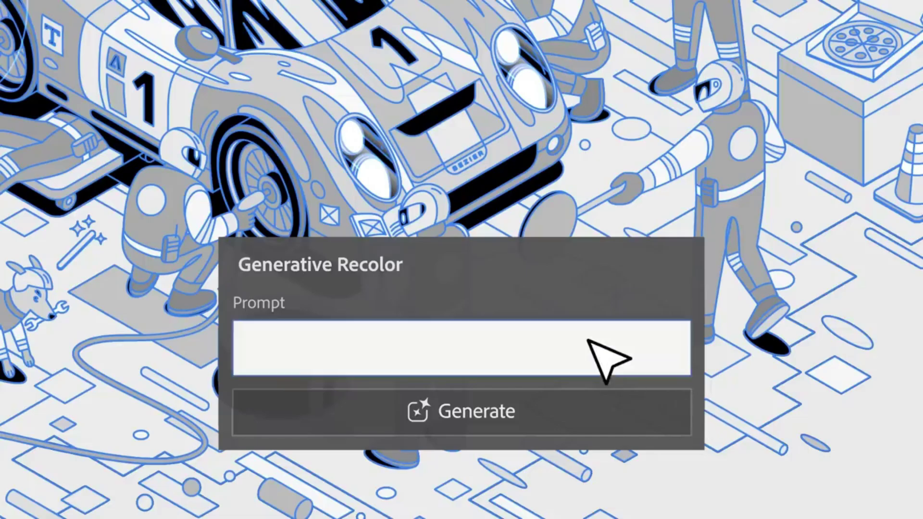
text(80's neon)
click(557, 412)
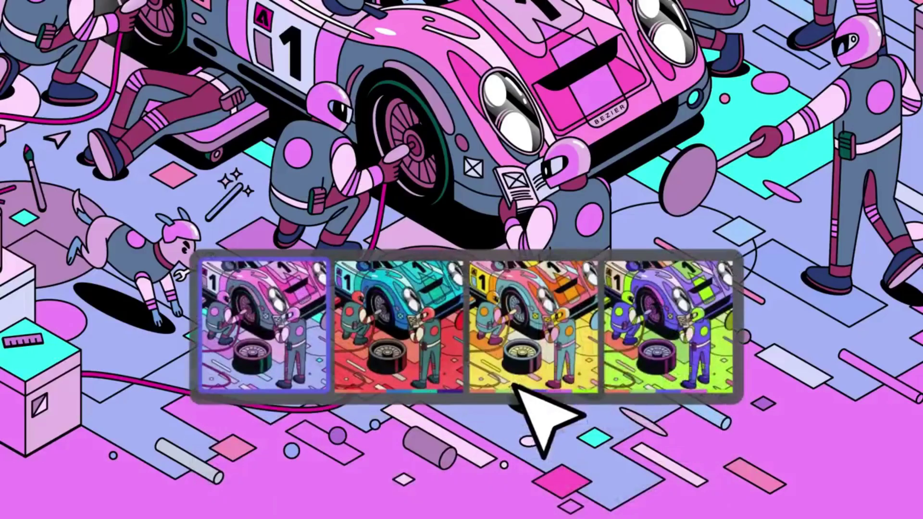
click(701, 350)
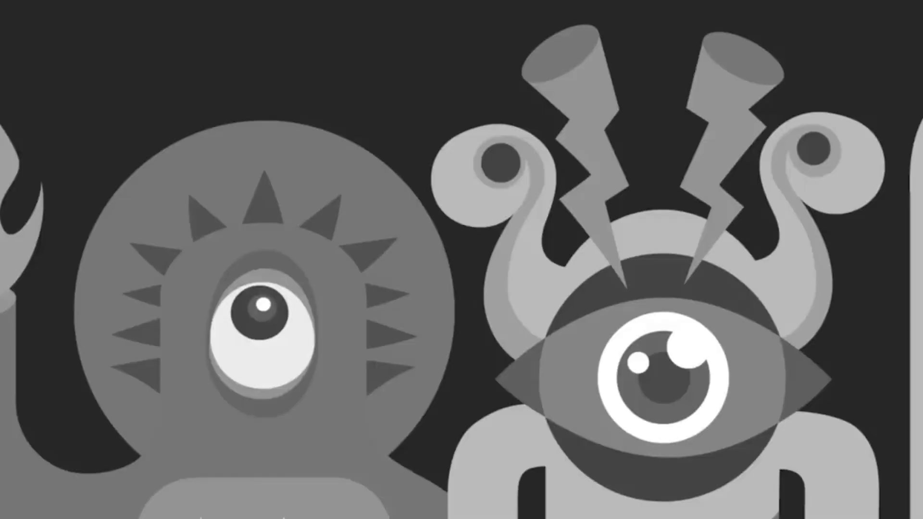
- Recolour the monster artwork with 'Metallic fire retro' pink-lime and olive-cyan variations
key(ctrl+a)
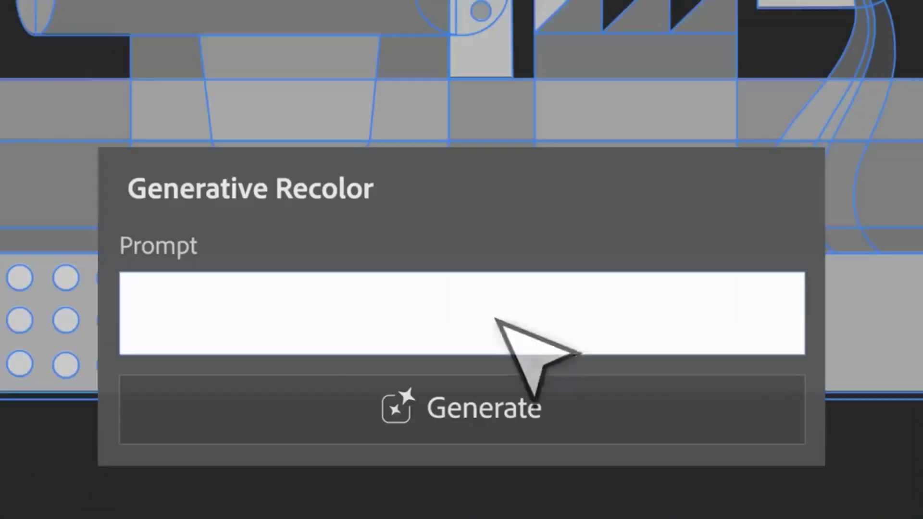
text(Metallic fire retro)
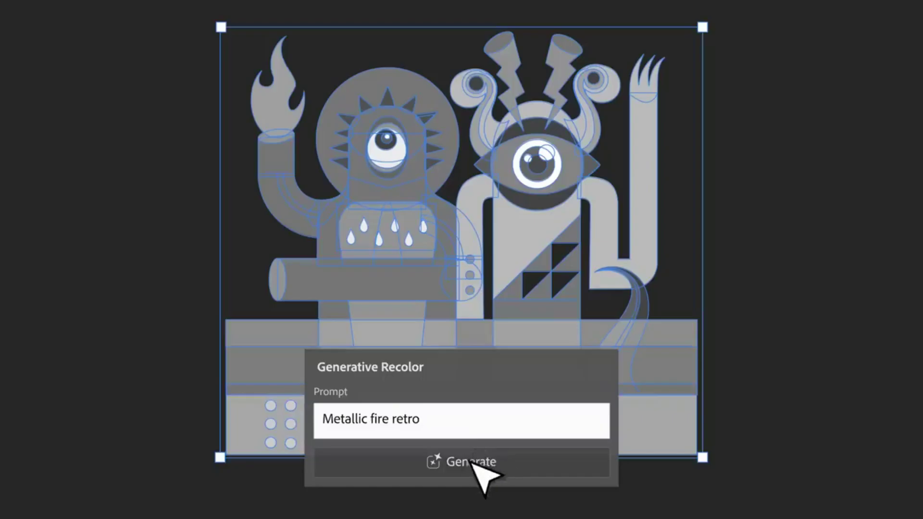
click(485, 416)
click(399, 399)
click(515, 399)
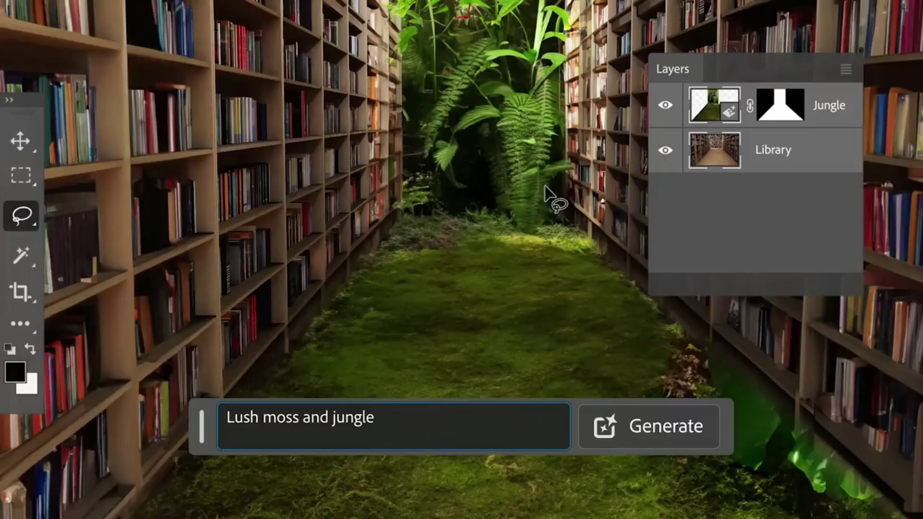
- Fill the photo with a 'Jaguar drinking from pond' and add generated foliage
mouse_move(545, 188)
mouse_down()
mouse_move(556, 197)
mouse_move(548, 186)
mouse_up()
key(v)
click(278, 433)
text(Jaguar drinking from pond)
click(633, 425)
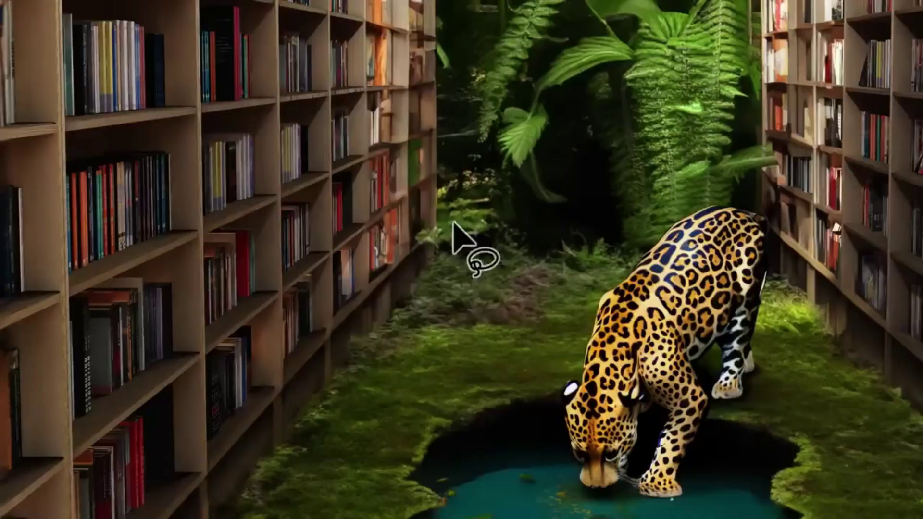
drag(470, 247, 464, 245)
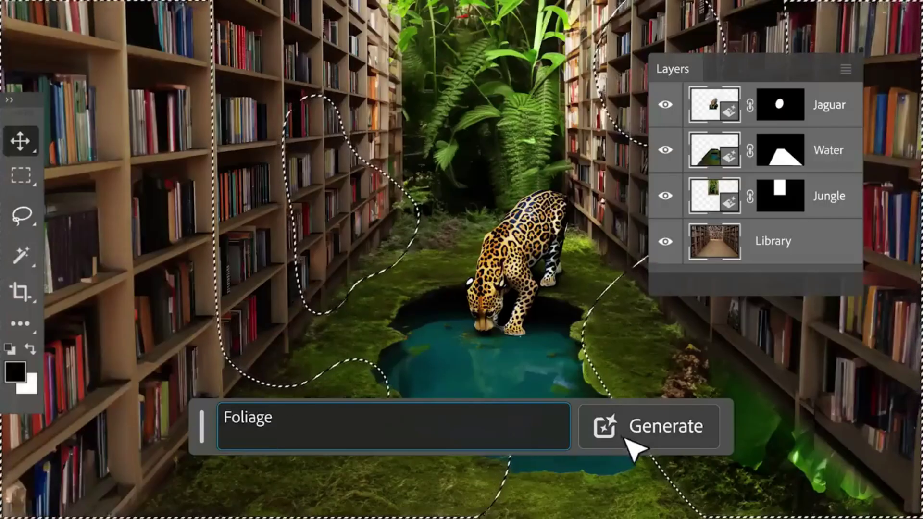
click(623, 443)
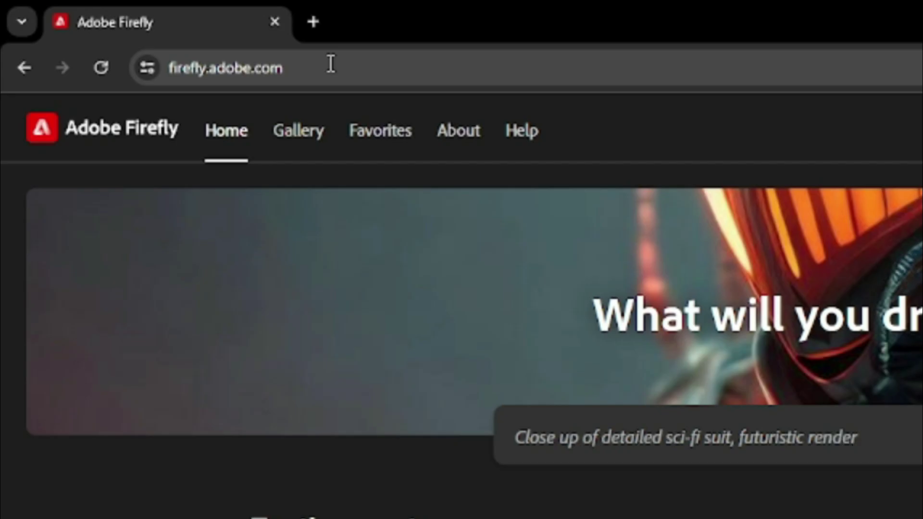
- Sign in with the first listed Google account and close the What's new notice
click(148, 29)
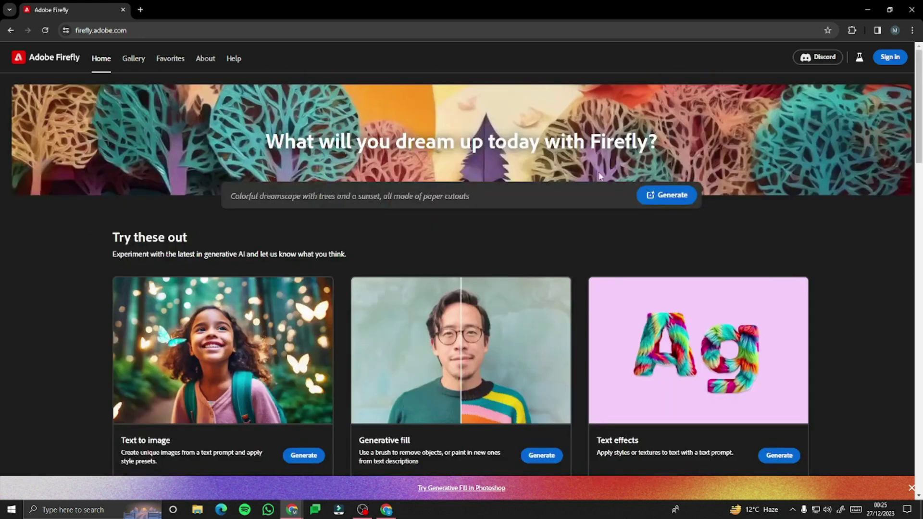
click(891, 59)
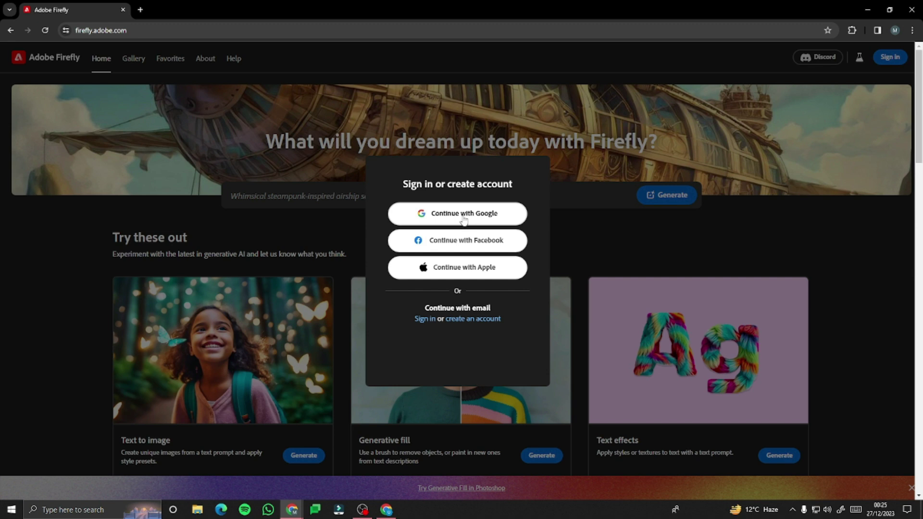
click(464, 219)
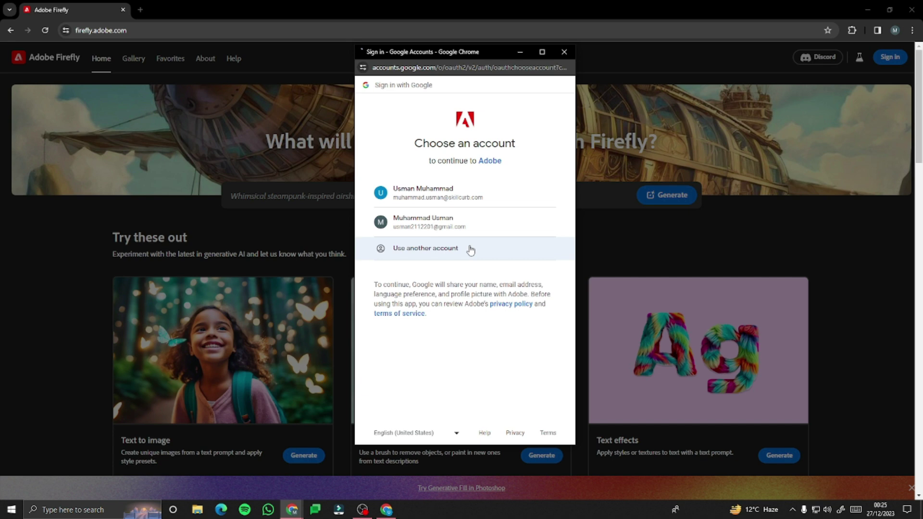
click(464, 191)
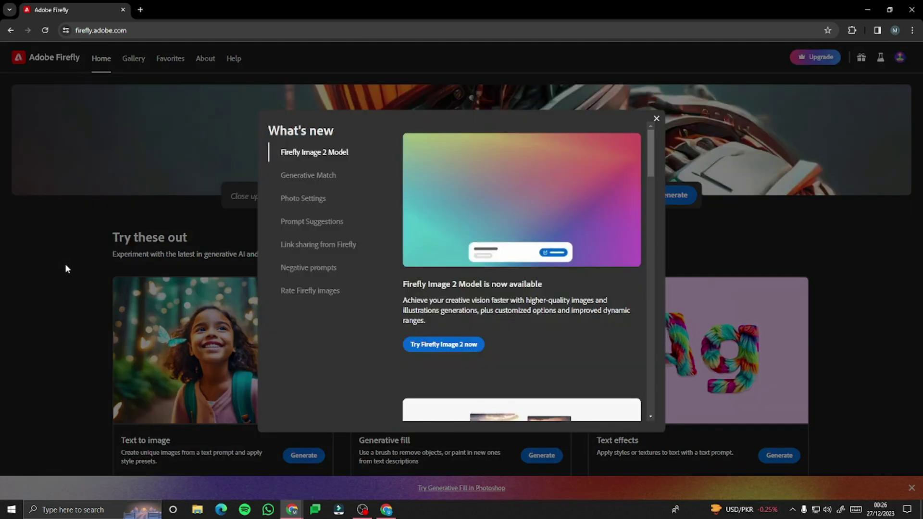
click(656, 118)
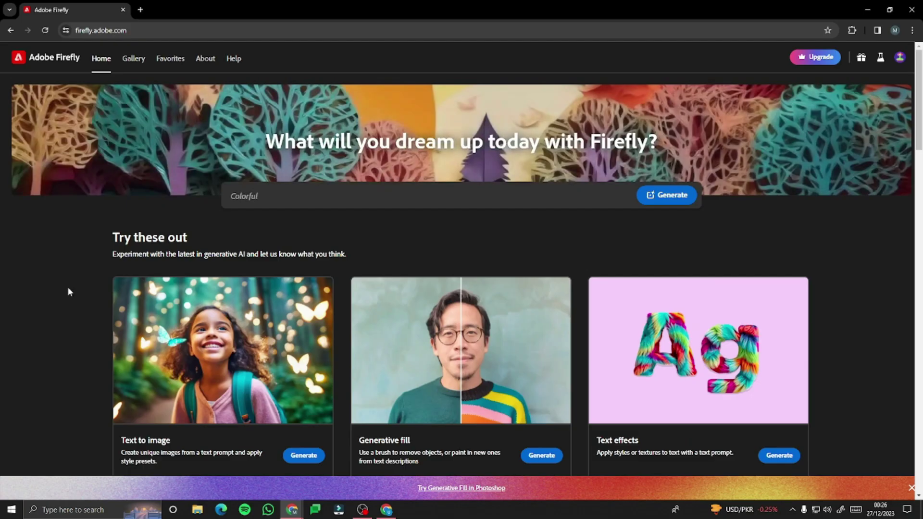
scroll(72, 274, down, 3)
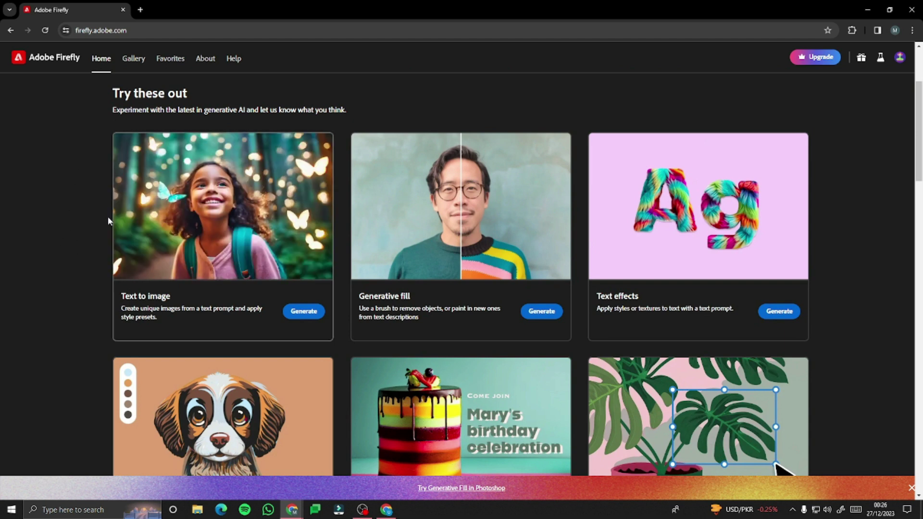
scroll(81, 222, down, 5)
scroll(81, 221, up, 6)
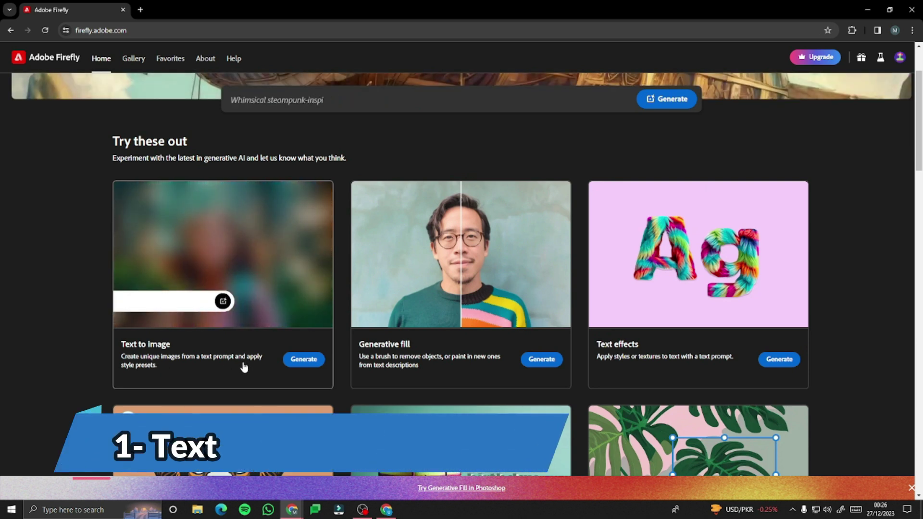
click(310, 361)
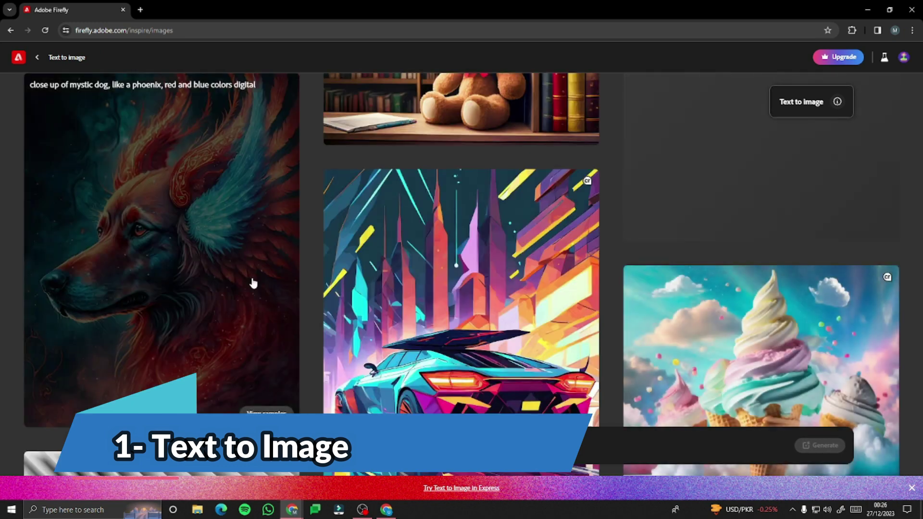
mouse_move(463, 249)
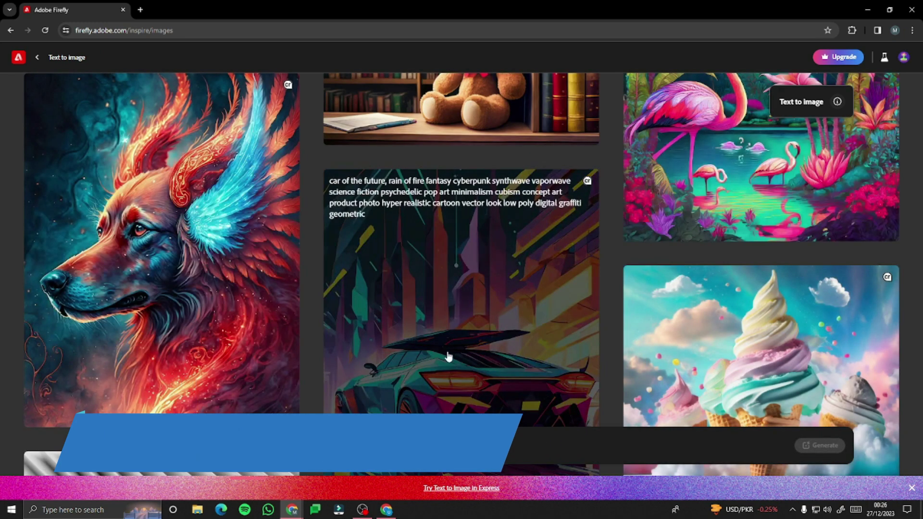
mouse_move(184, 267)
scroll(190, 250, down, 15)
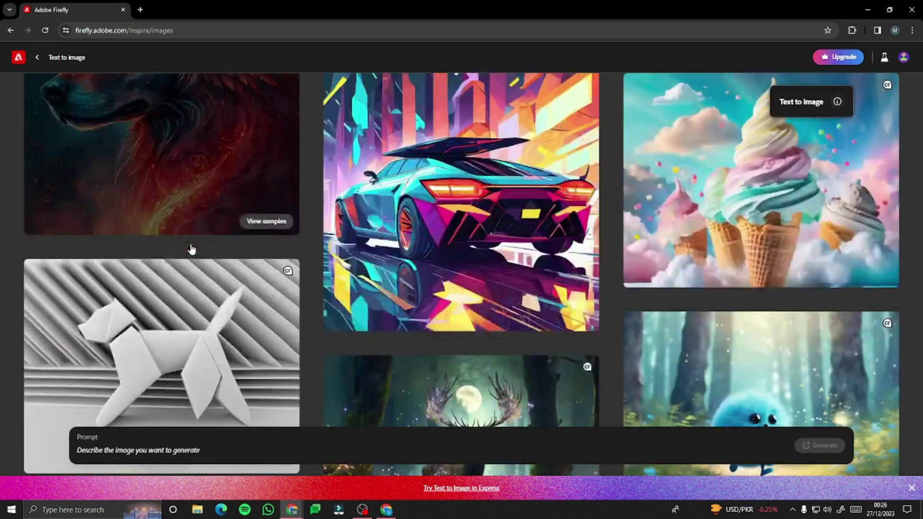
scroll(191, 249, down, 8)
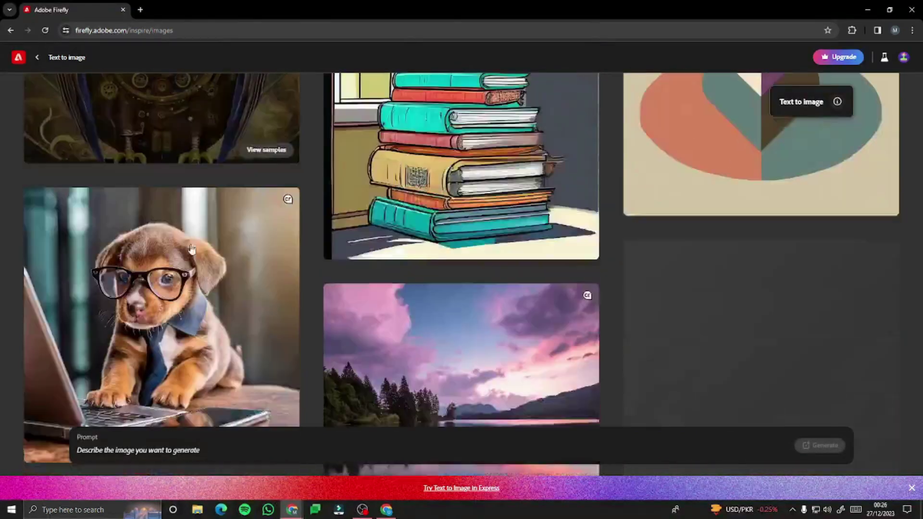
scroll(191, 250, up, 5)
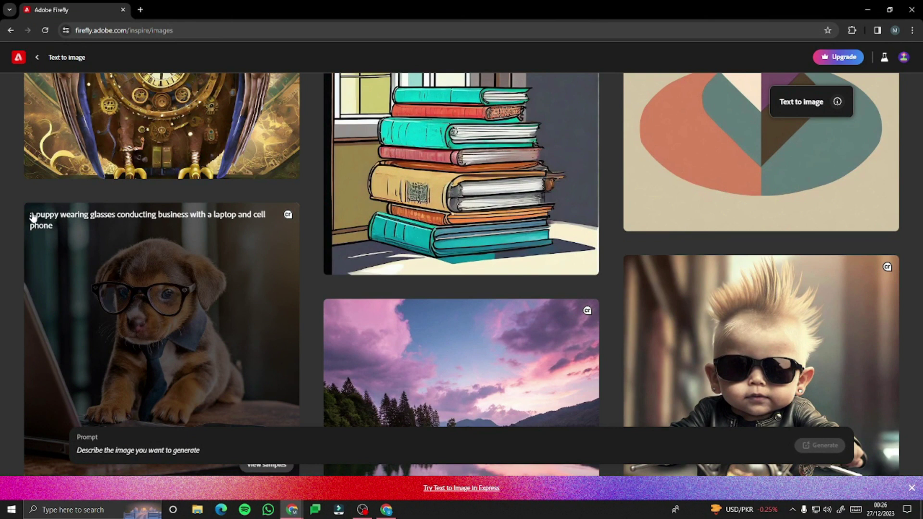
mouse_move(498, 347)
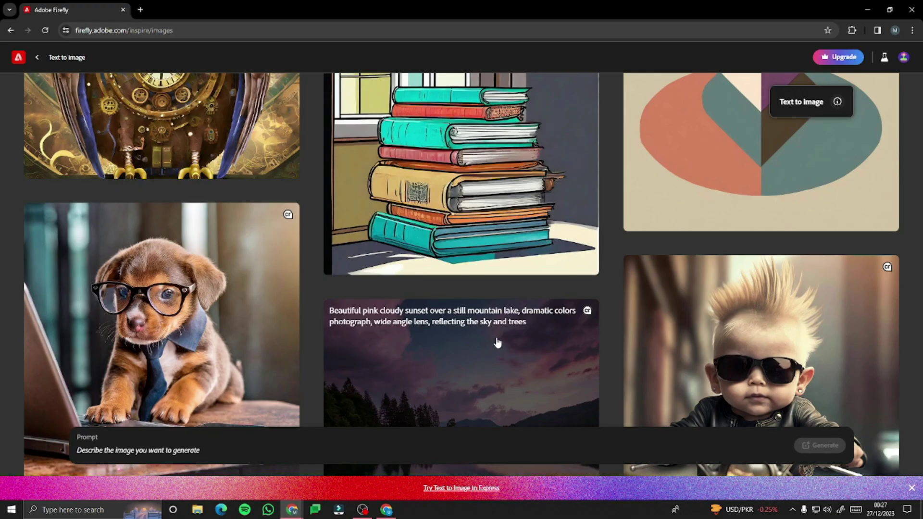
scroll(498, 343, up, 8)
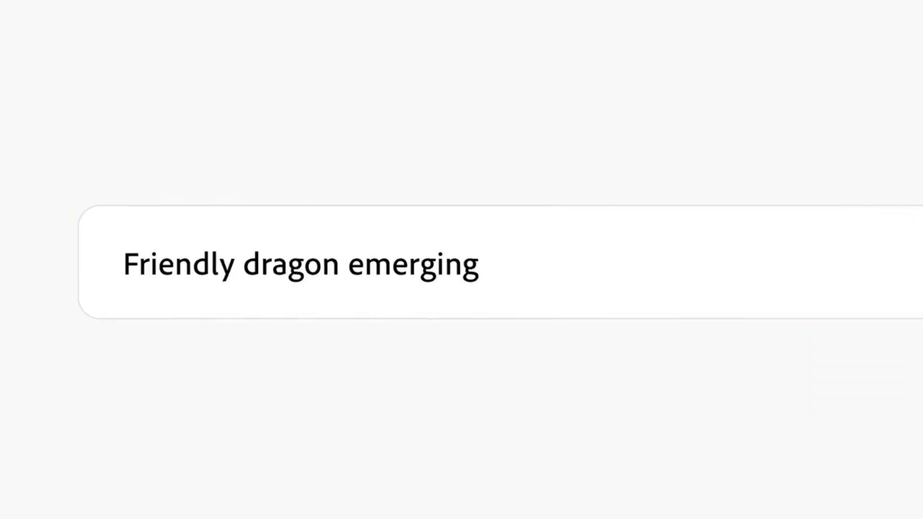
text(from stormy sea)
click(750, 277)
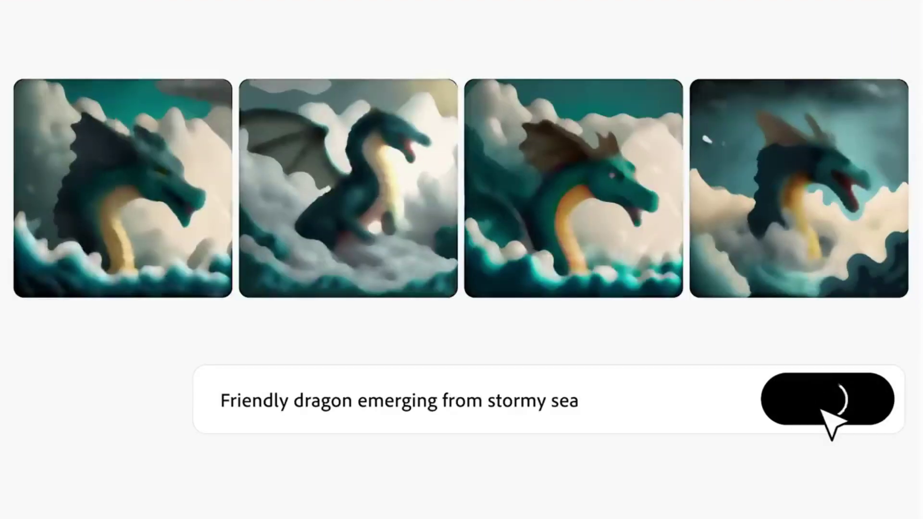
click(592, 186)
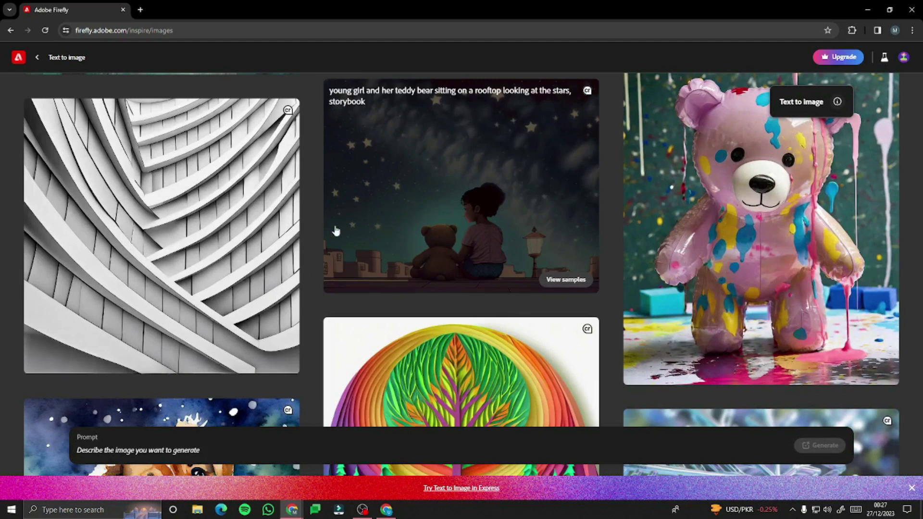
scroll(336, 231, down, 20)
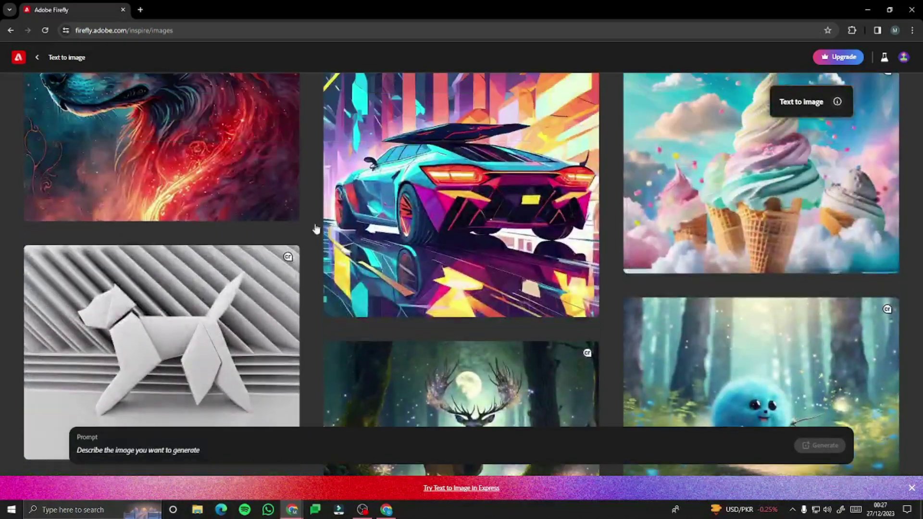
scroll(316, 229, up, 1)
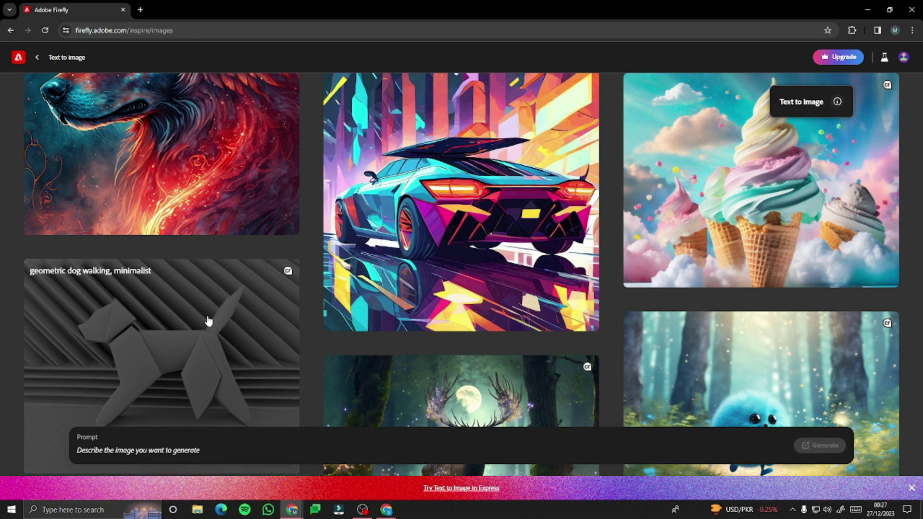
scroll(208, 321, down, 3)
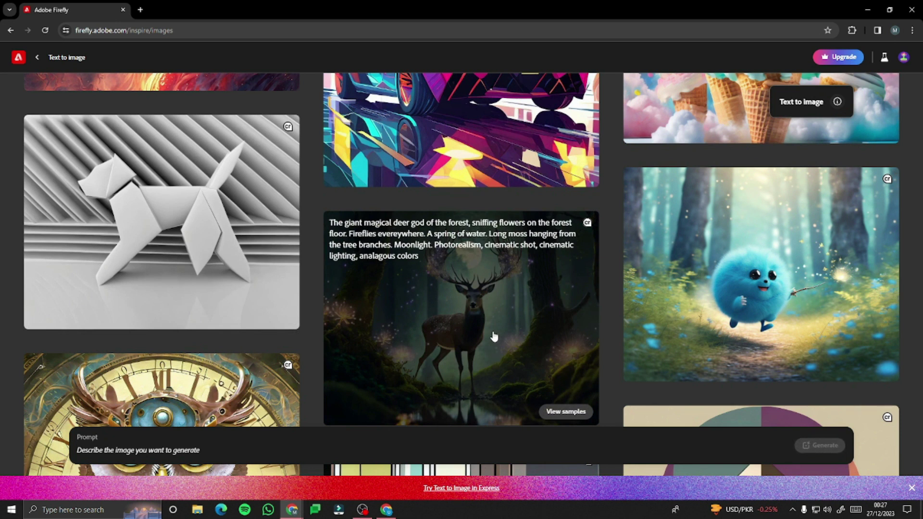
scroll(493, 337, down, 5)
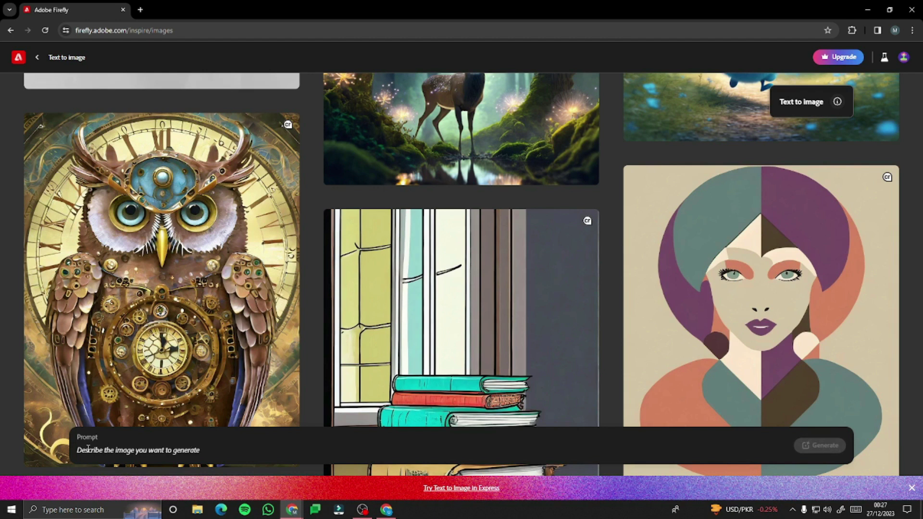
- Paste the steampunk chameleon prompt, then highlight the Free plan's 25 credits and Premium plan perks
click(211, 448)
text(A steampunk chameleon wearing a monocle and top hat)
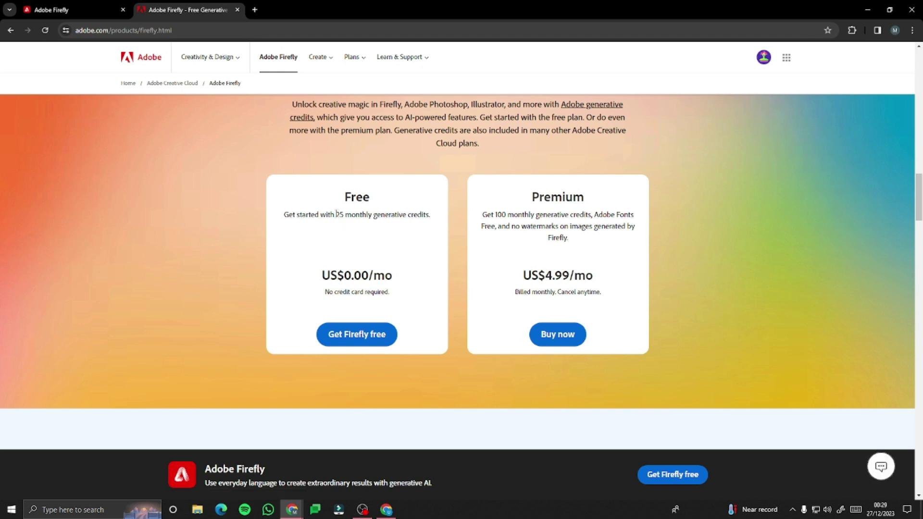
drag(336, 215, 450, 217)
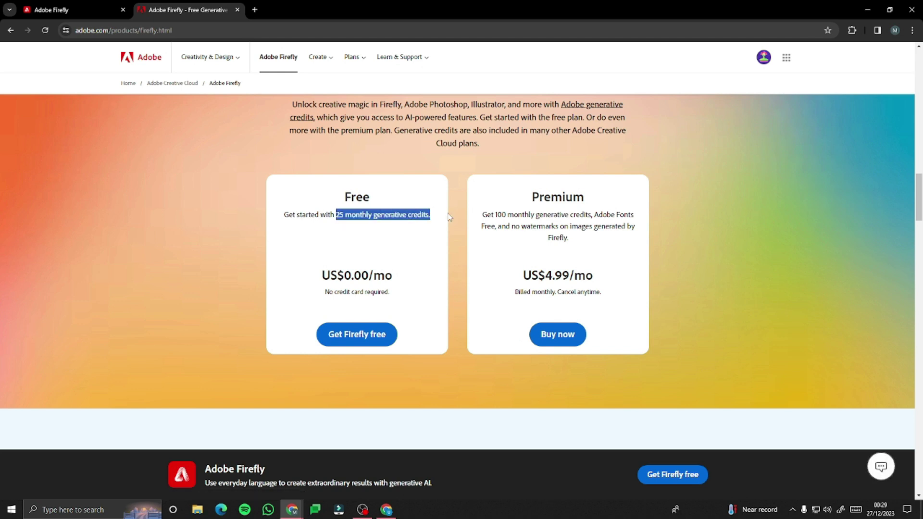
scroll(361, 245, up, 1)
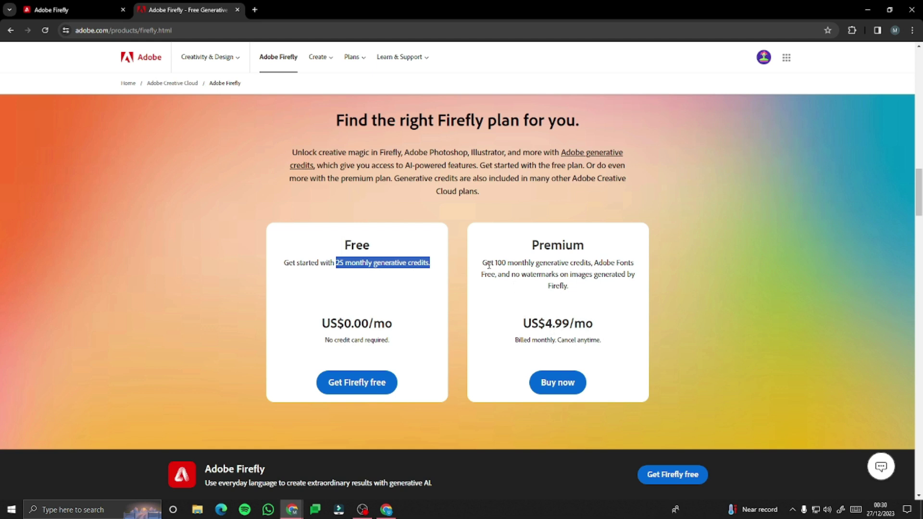
drag(497, 262, 564, 273)
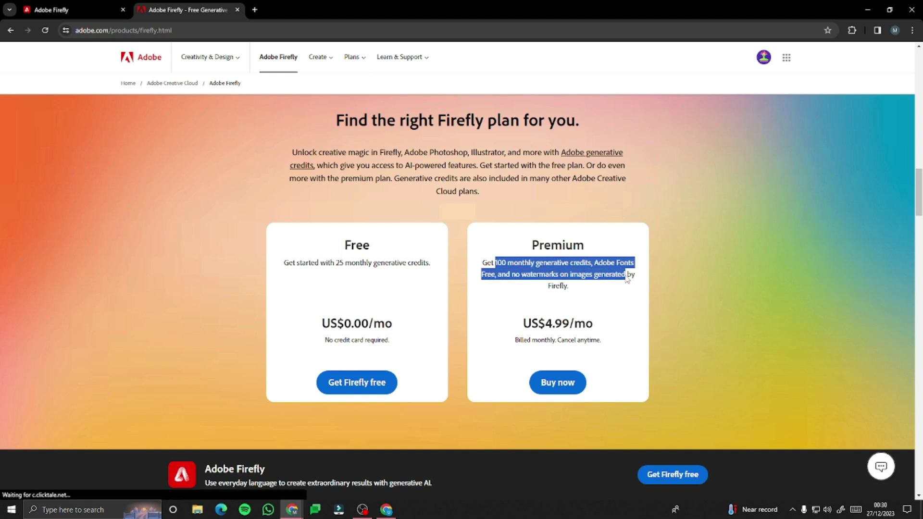
drag(627, 278, 630, 286)
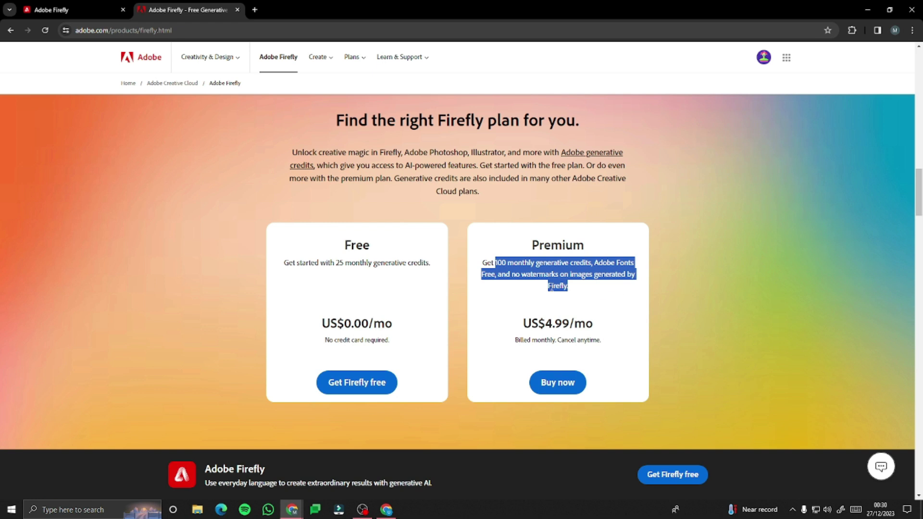
click(25, 5)
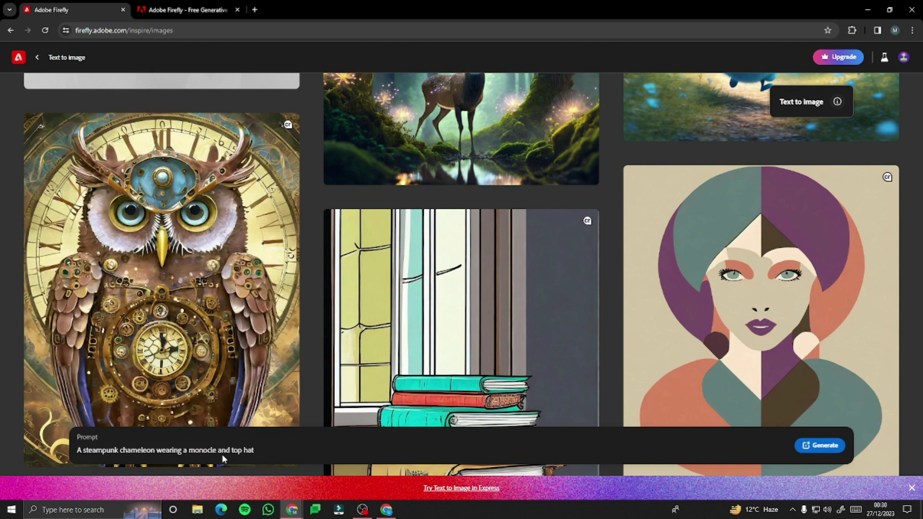
- Generate images from the chameleon prompt and dismiss the two tour tips
click(821, 451)
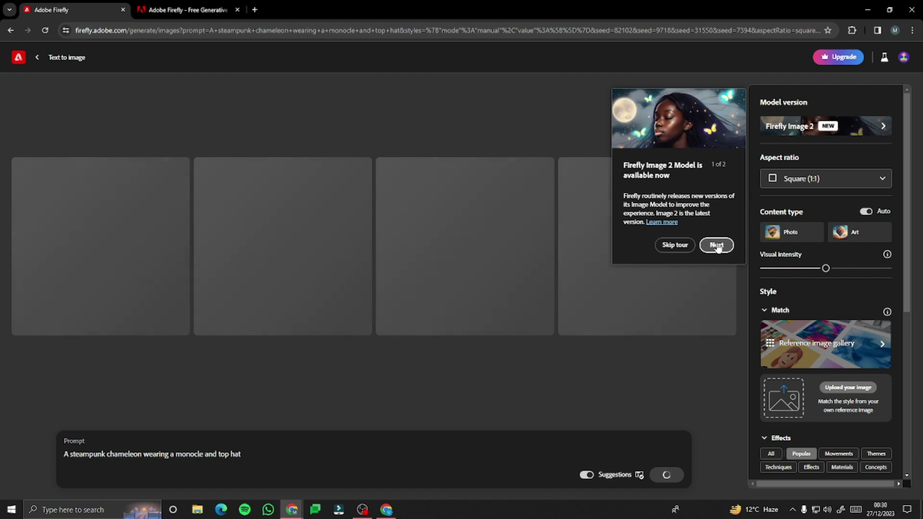
click(717, 245)
click(716, 314)
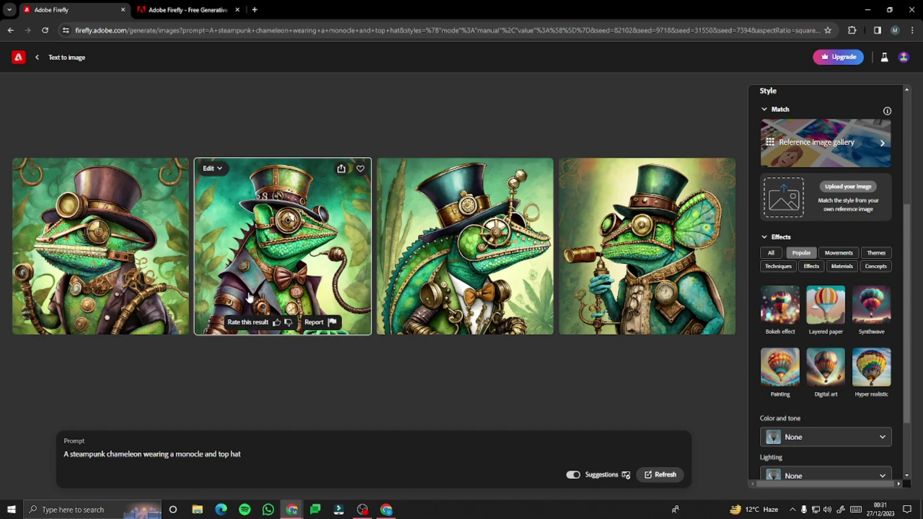
click(281, 276)
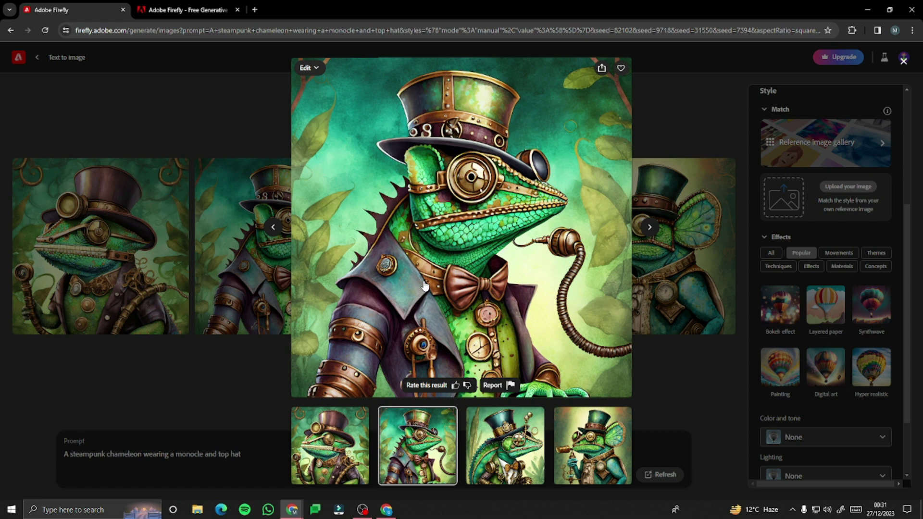
click(507, 443)
click(589, 445)
click(359, 443)
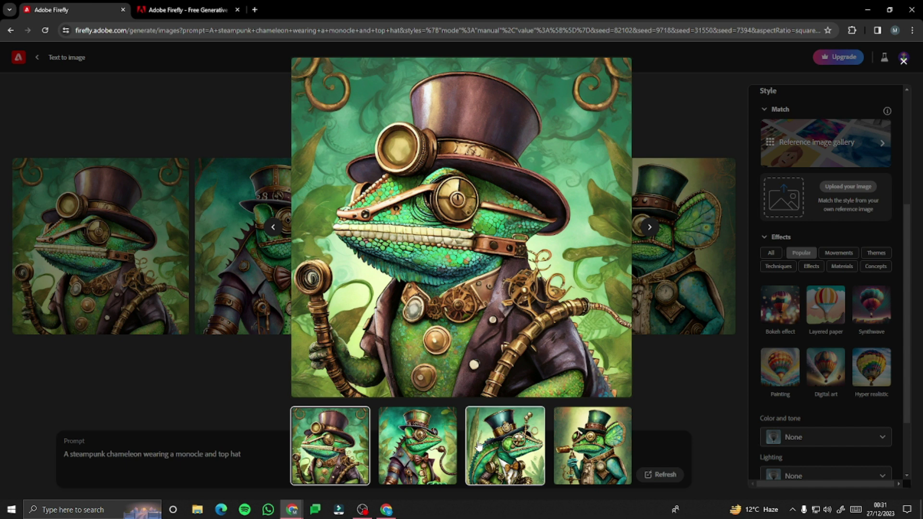
click(401, 423)
click(522, 449)
click(581, 447)
key(Left)
key(Left)
key(Left)
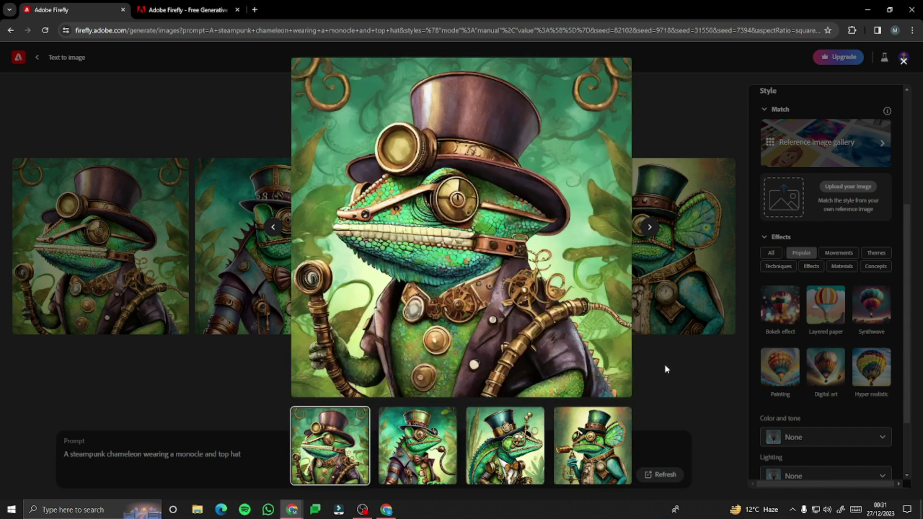
click(668, 366)
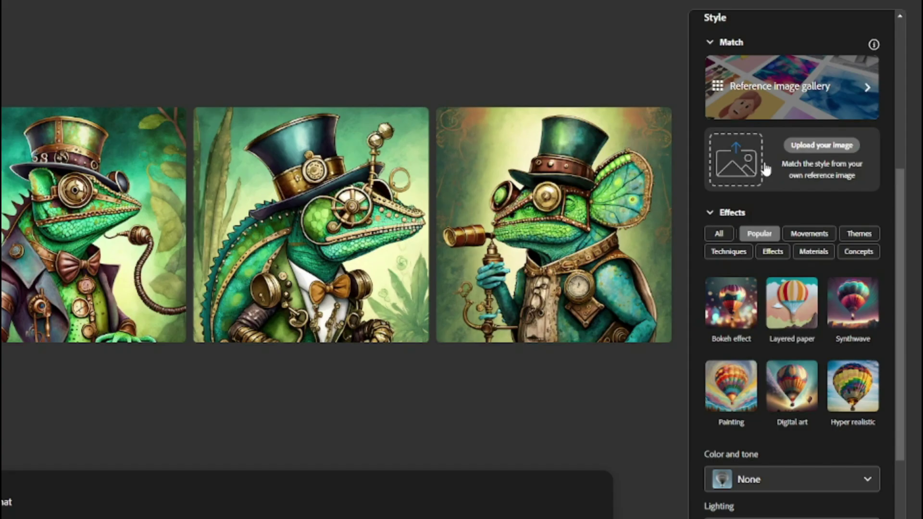
- Keep the model version and try Landscape and Portrait before returning aspect ratio to Square (1:1)
scroll(757, 160, up, 5)
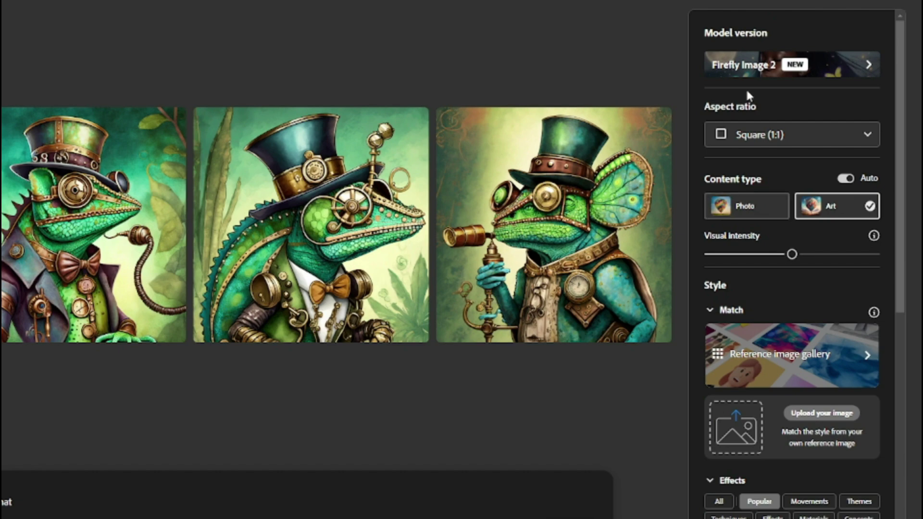
click(745, 72)
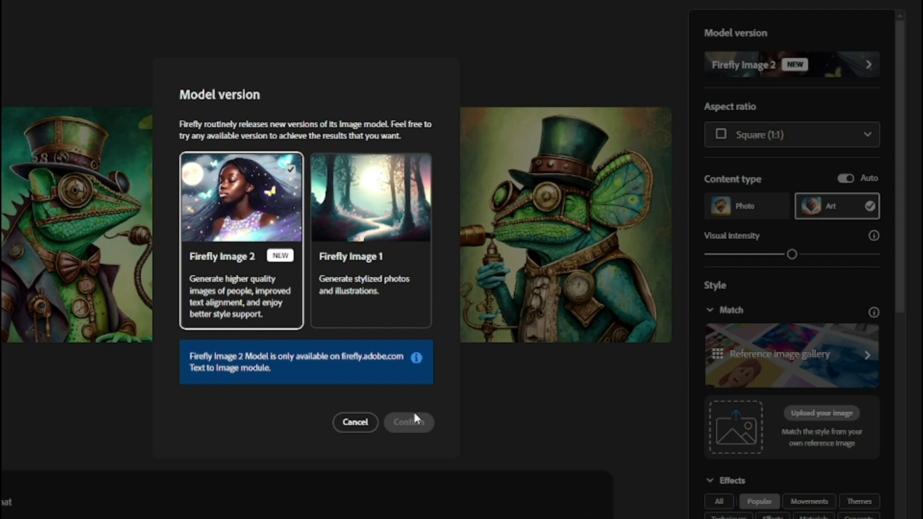
click(355, 423)
click(829, 136)
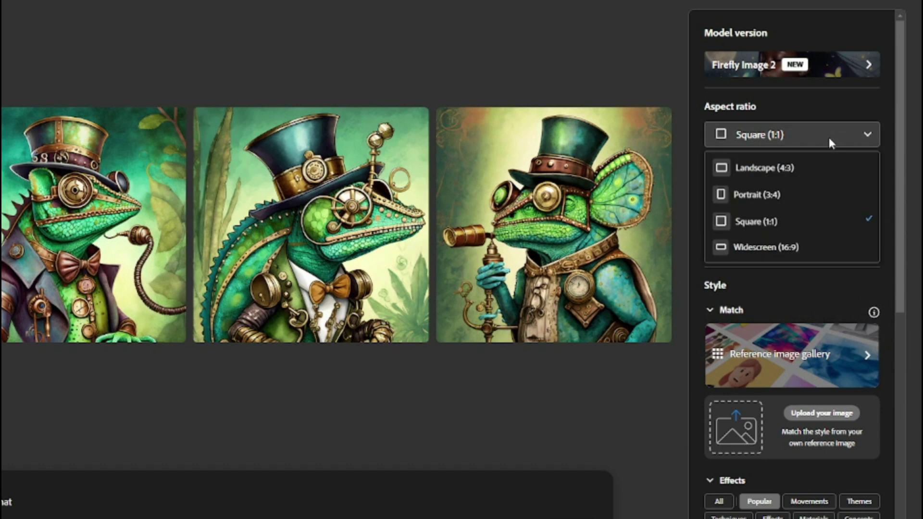
click(763, 170)
click(803, 137)
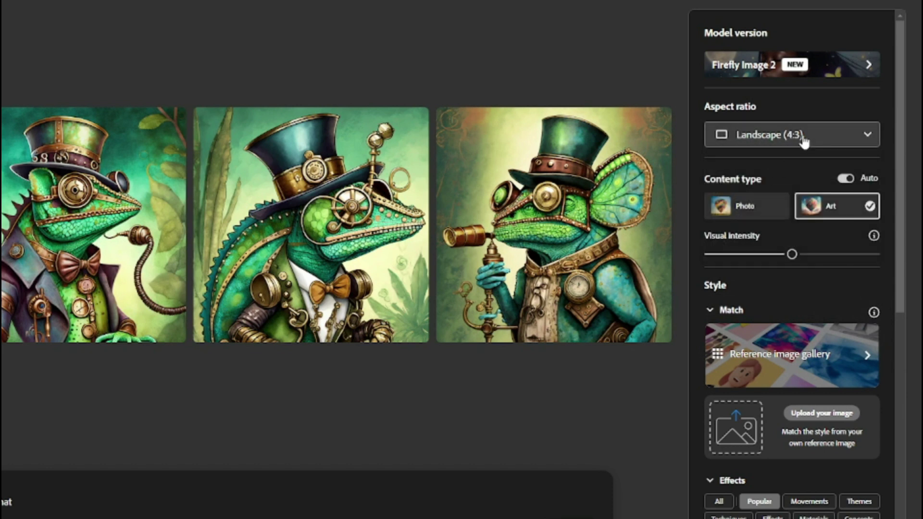
click(769, 192)
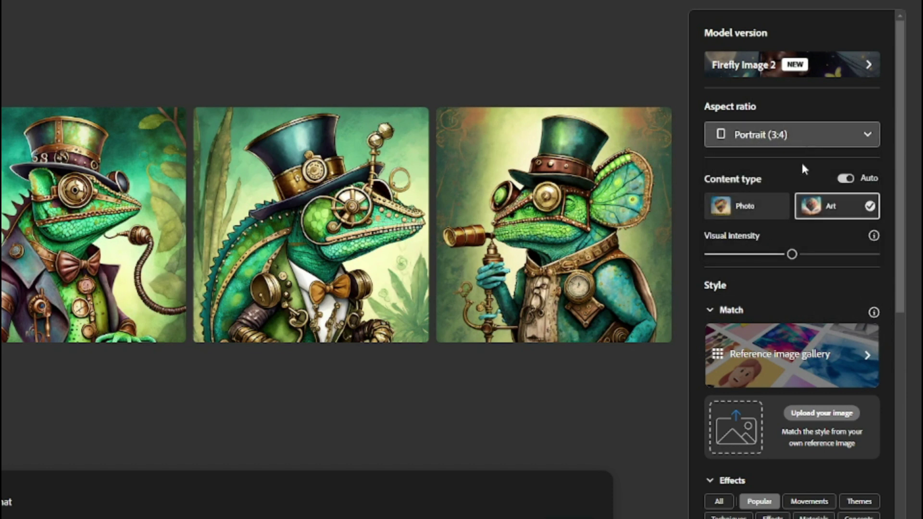
click(805, 143)
click(791, 217)
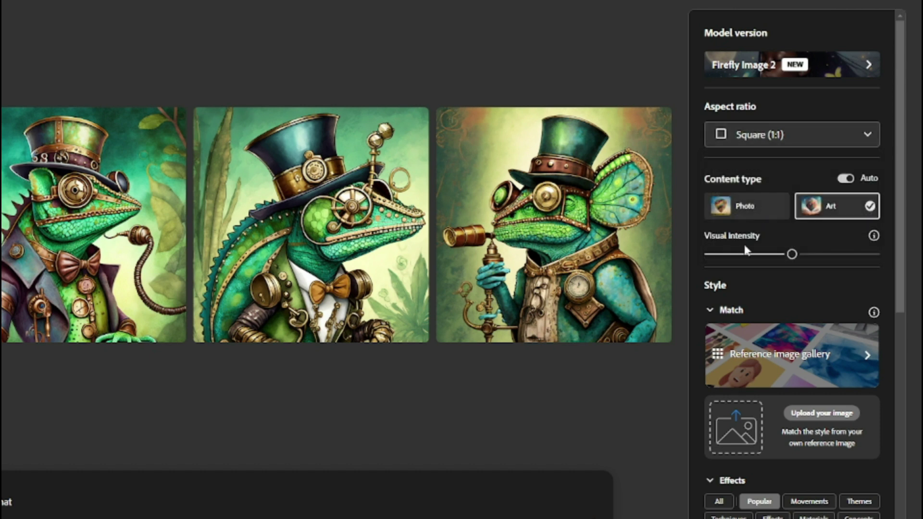
- Set content type back to Art, close the chameleon preview, and lower visual intensity
click(743, 207)
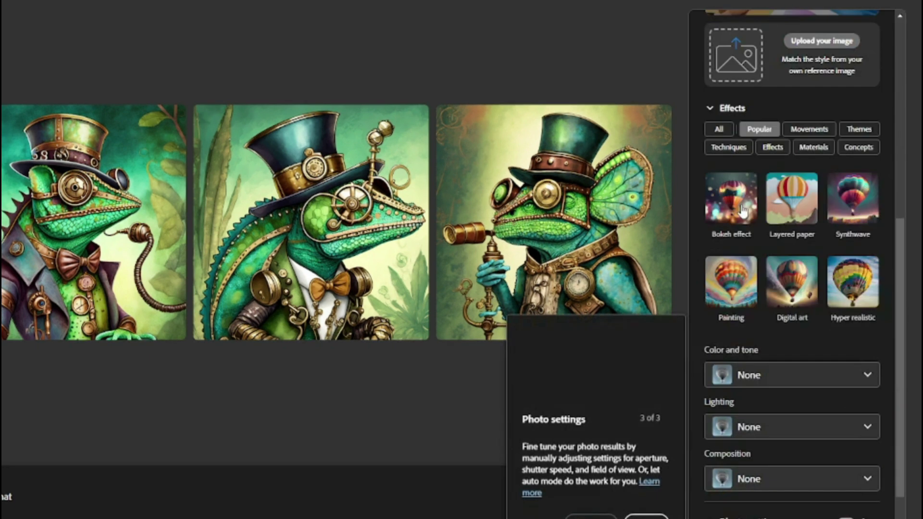
scroll(799, 197, up, 6)
scroll(799, 197, up, 1)
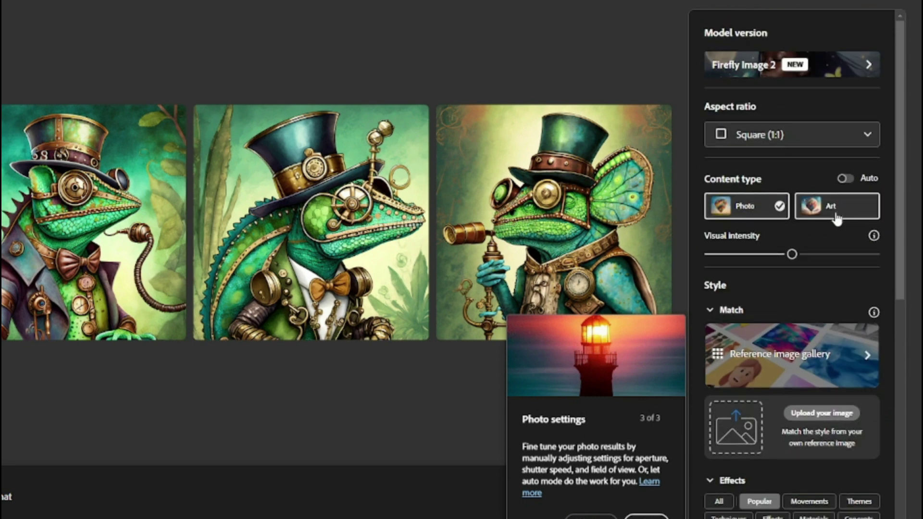
click(822, 206)
drag(797, 256, 835, 254)
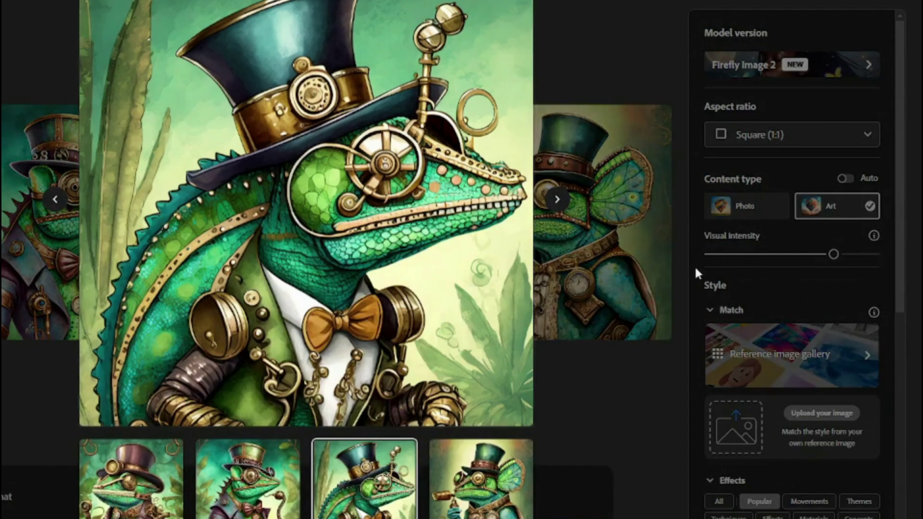
click(697, 273)
drag(833, 254, 792, 255)
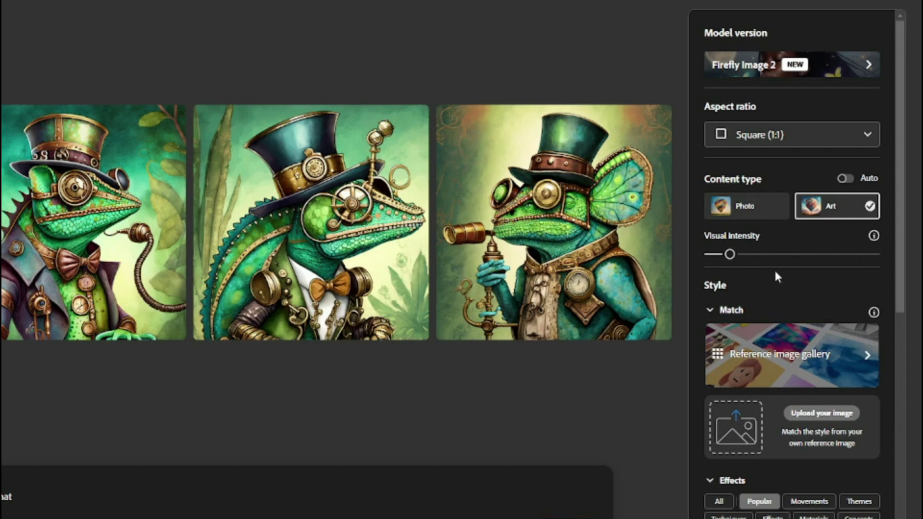
scroll(794, 308, down, 5)
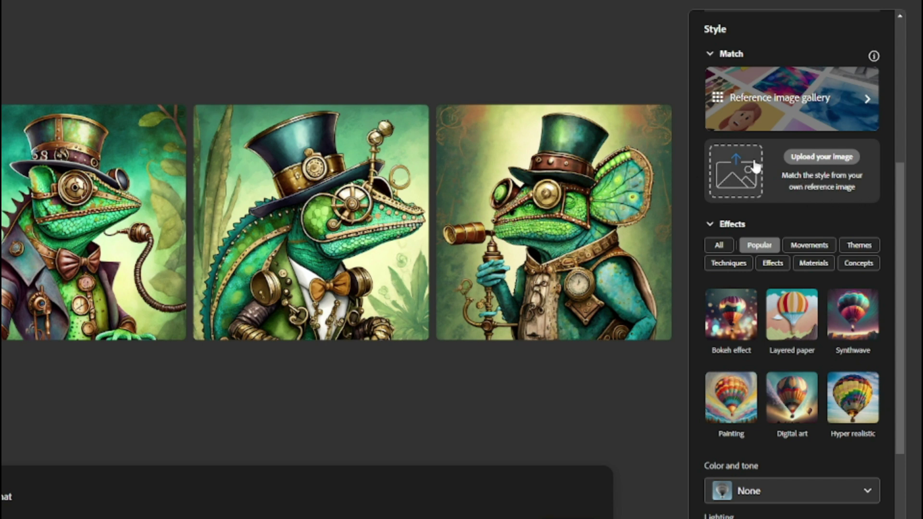
- Upload a photo as style reference and replace 'chameleon' with 'person' in the prompt
click(746, 178)
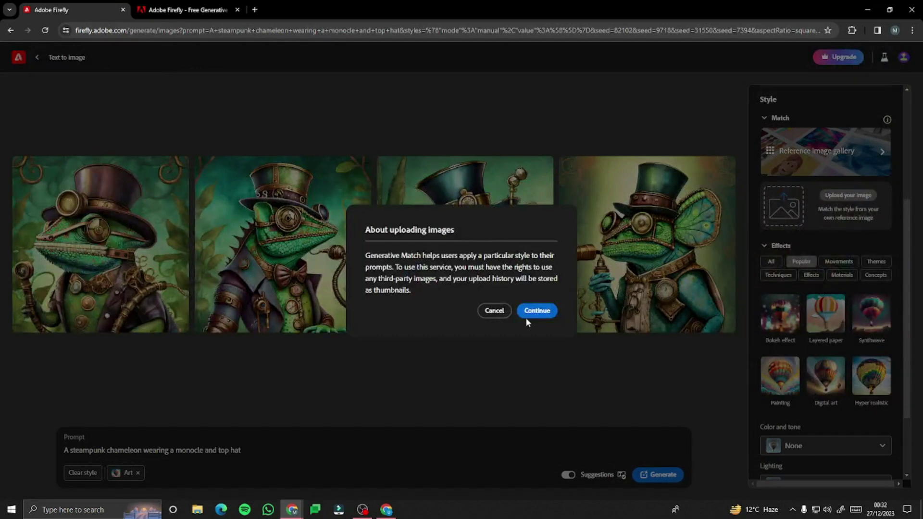
double_click(178, 451)
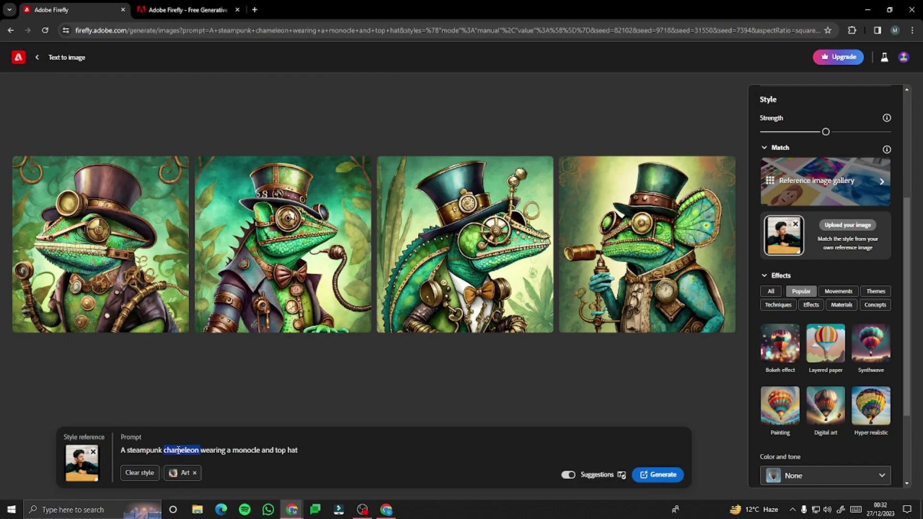
text(person)
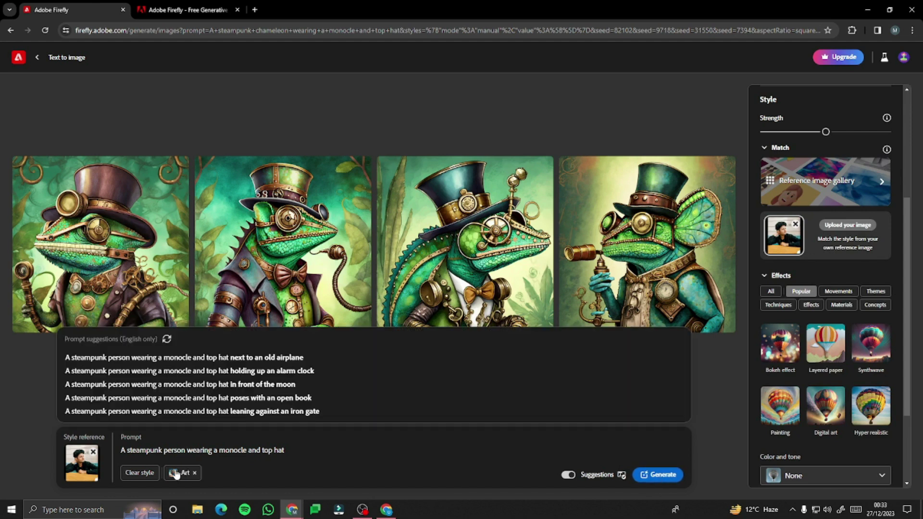
- Append the 'next to an old airplane' suggestion to the prompt
click(200, 357)
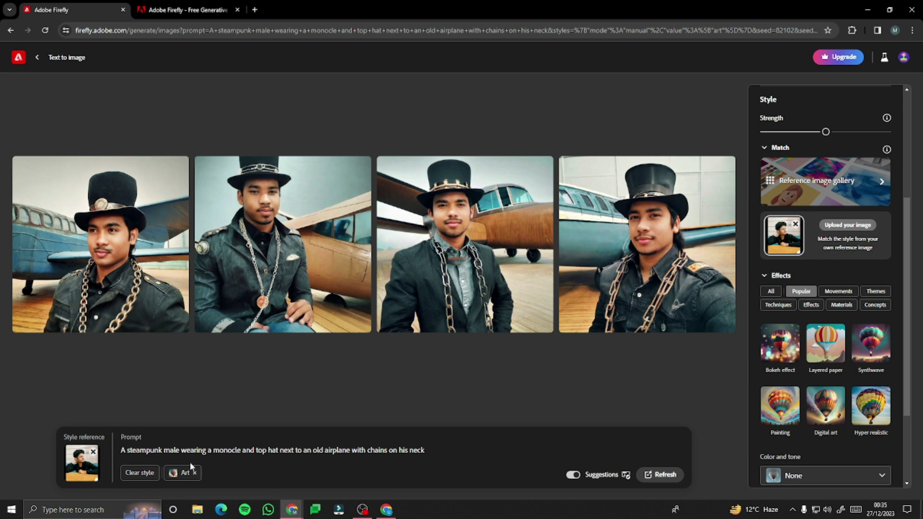
- Browse the reference gallery, then step through all four airplane portraits in the enlarged viewer
click(826, 181)
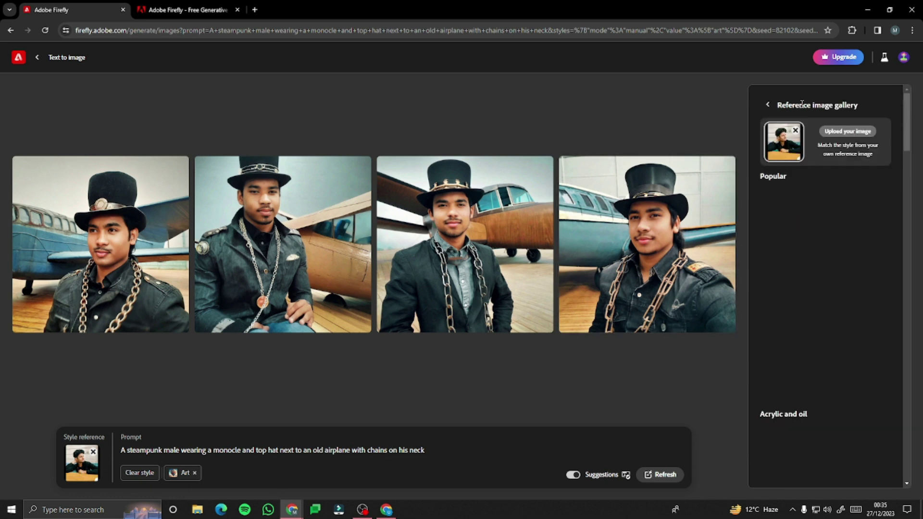
click(768, 104)
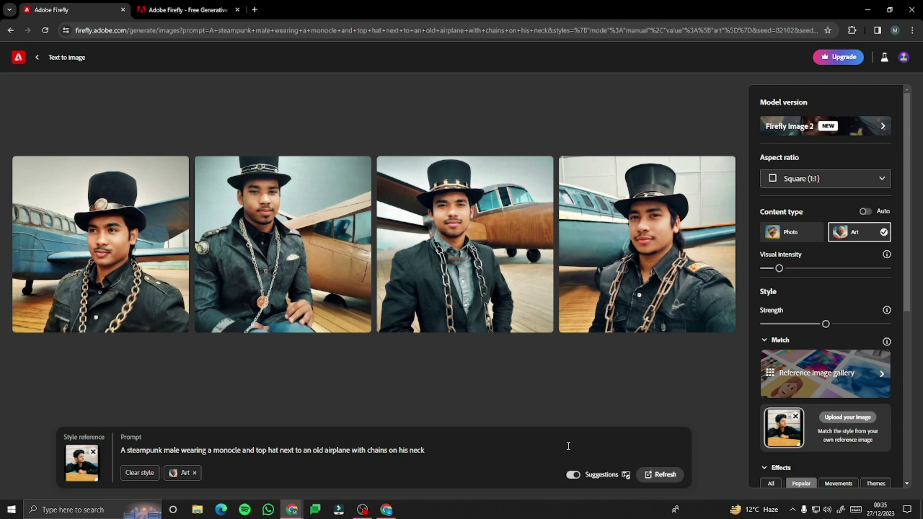
click(120, 288)
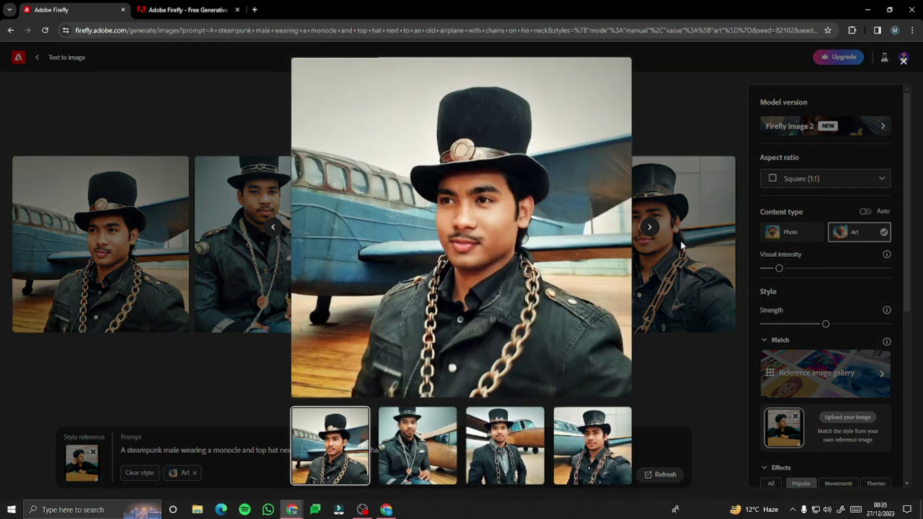
click(650, 228)
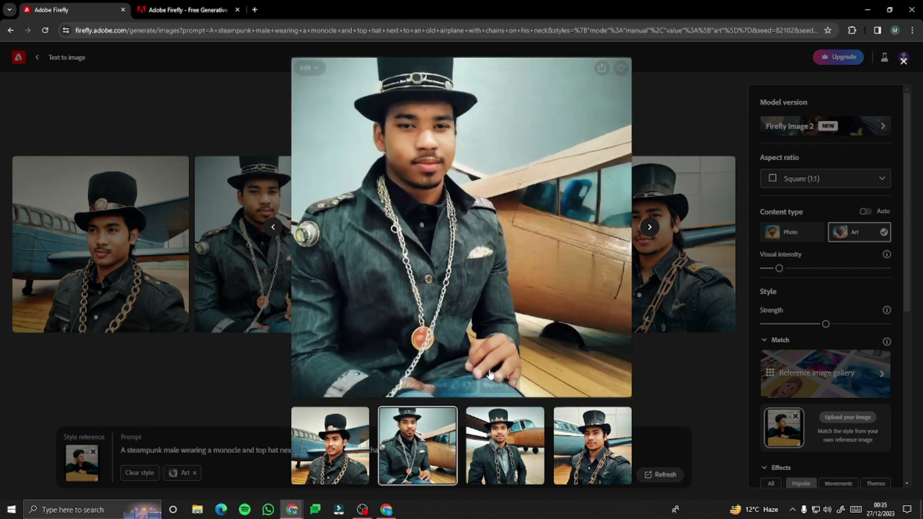
click(512, 461)
click(593, 446)
click(417, 446)
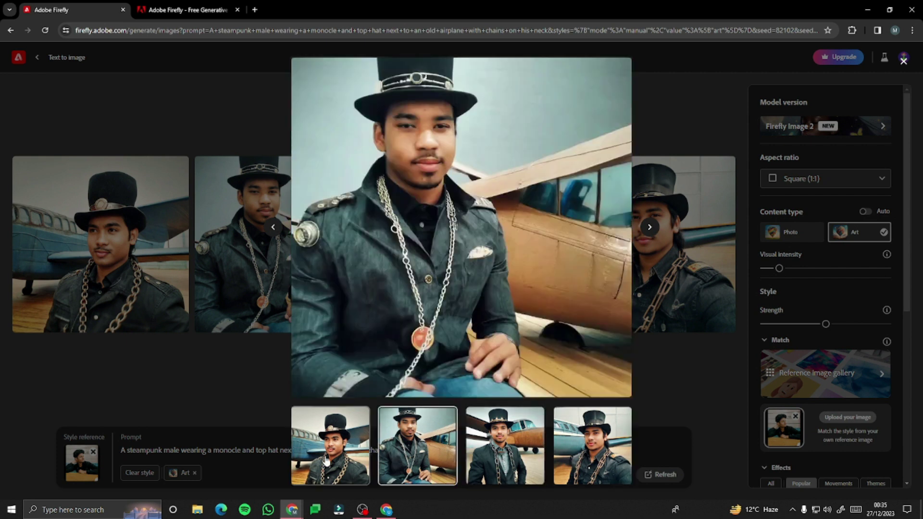
click(330, 446)
key(Escape)
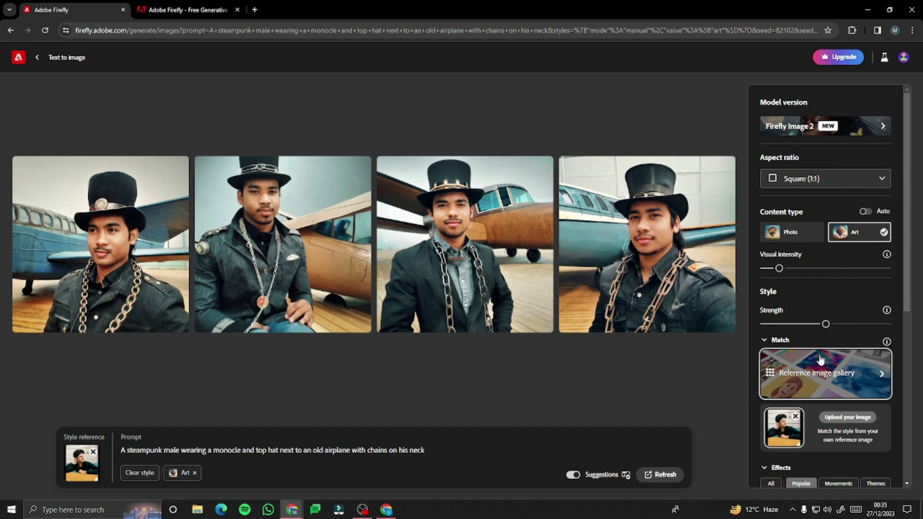
- Scroll the settings panel down to the Effects section
scroll(809, 401, down, 1)
scroll(804, 354, down, 2)
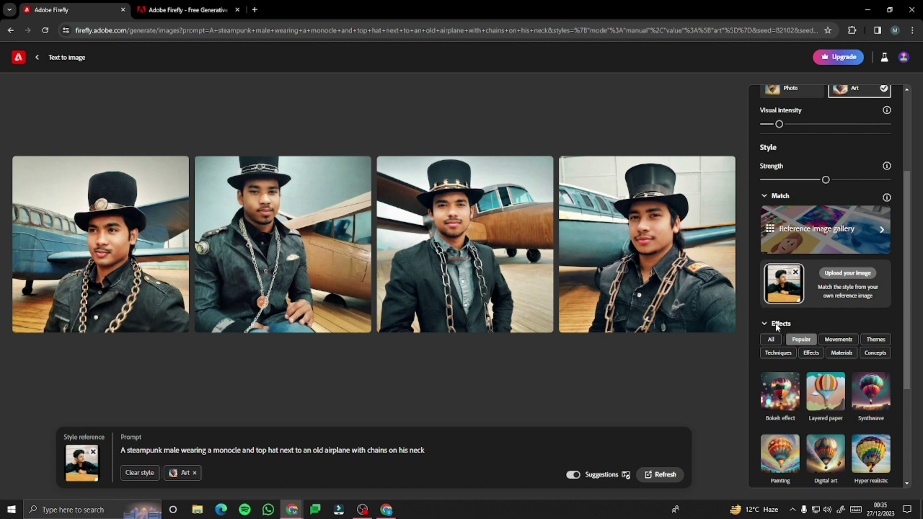
scroll(790, 322, down, 1)
- Apply the Bokeh and Layered paper effects to the style
click(780, 342)
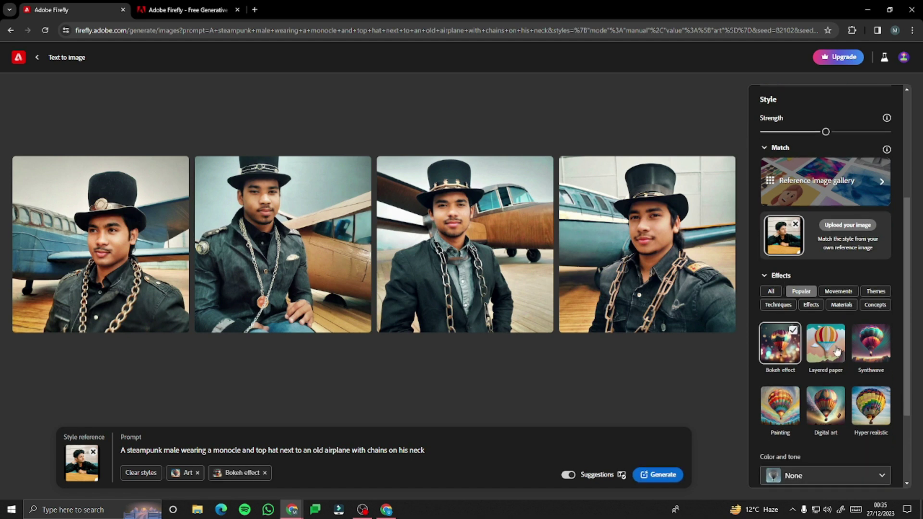
click(826, 343)
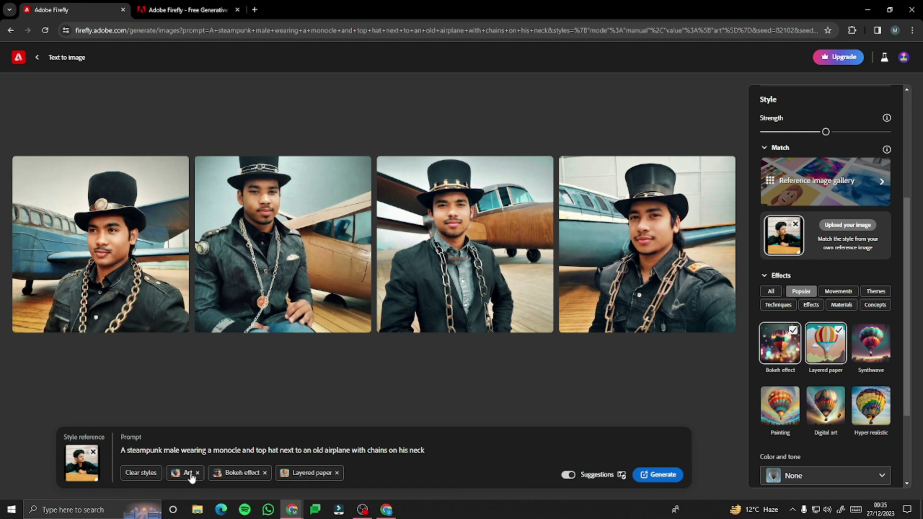
scroll(817, 359, down, 3)
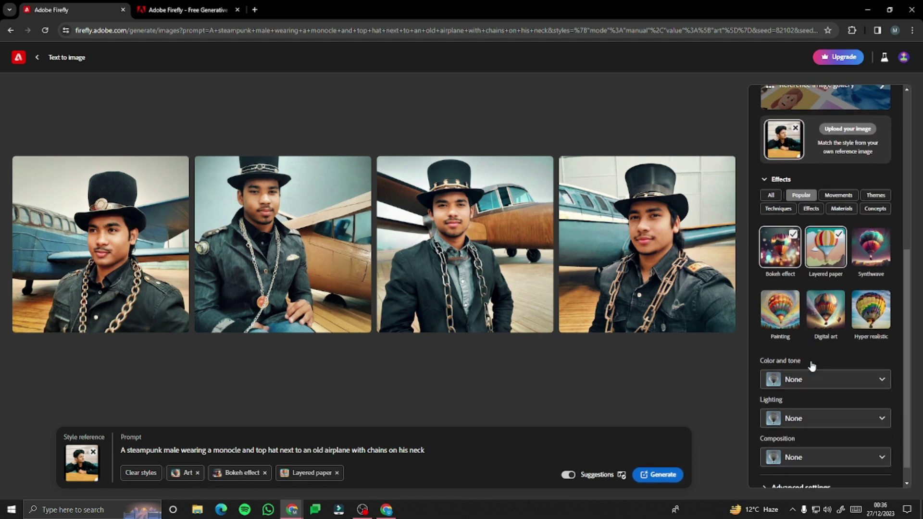
- Review Color and tone, Lighting and Composition, keeping None, and expand Advanced settings
click(837, 357)
click(787, 364)
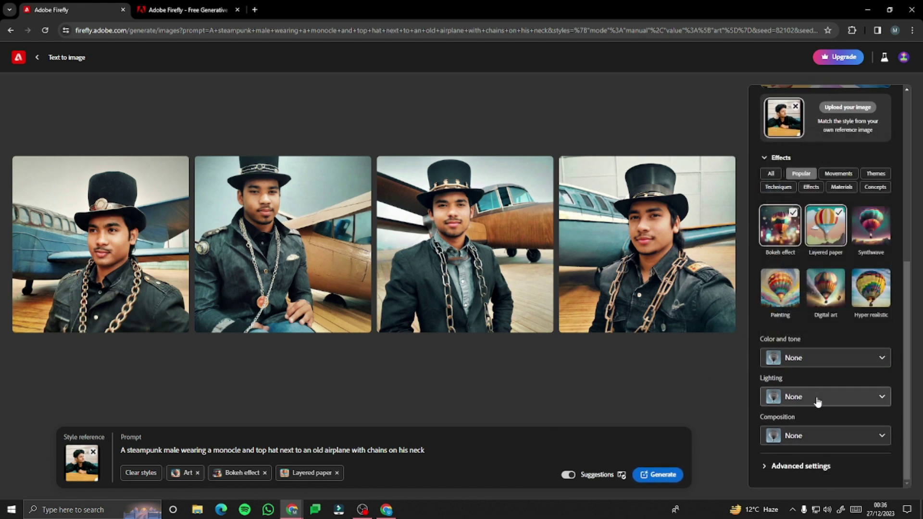
click(816, 399)
click(837, 442)
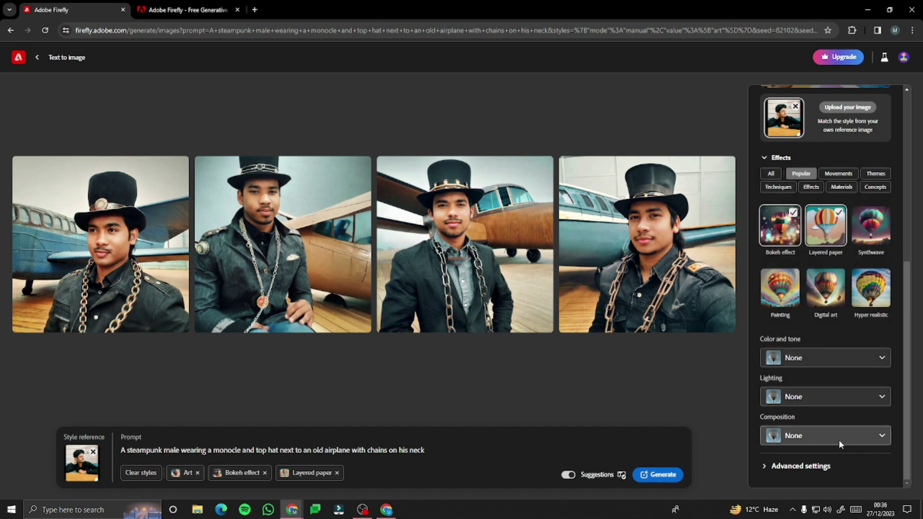
click(839, 439)
click(839, 440)
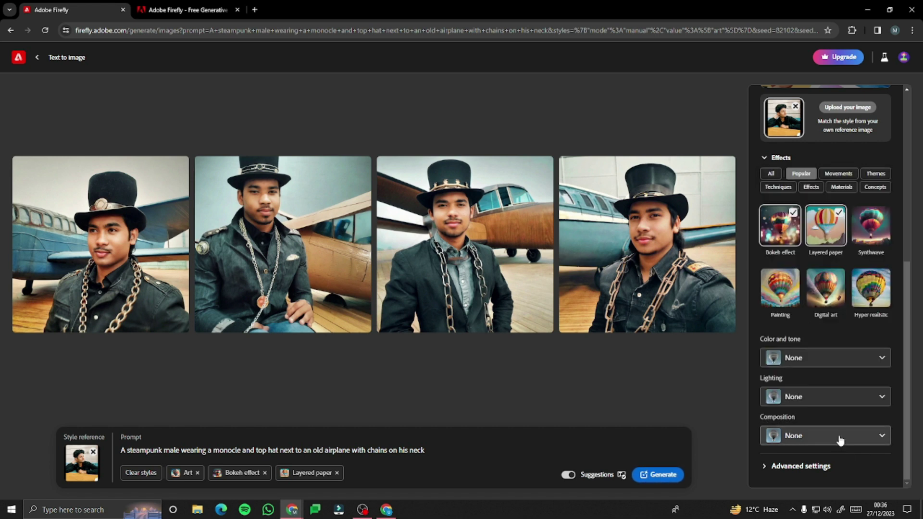
click(819, 466)
scroll(834, 399, up, 6)
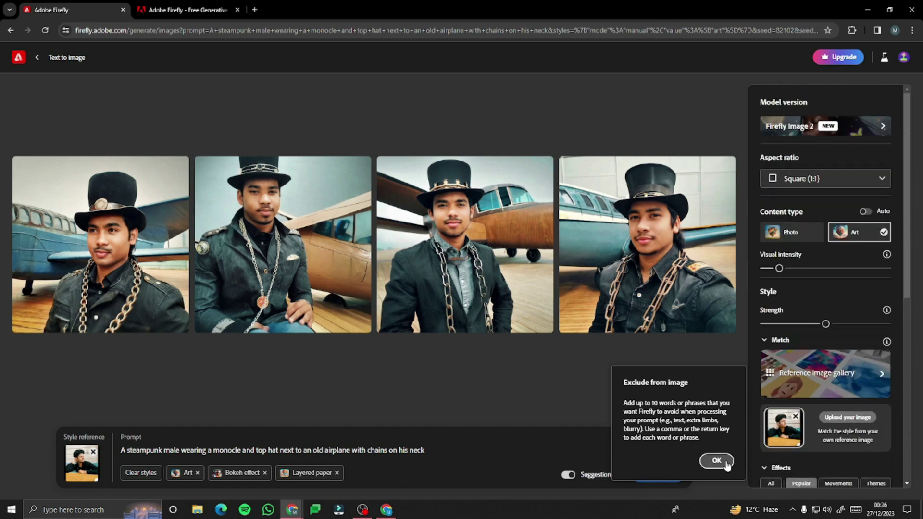
click(716, 461)
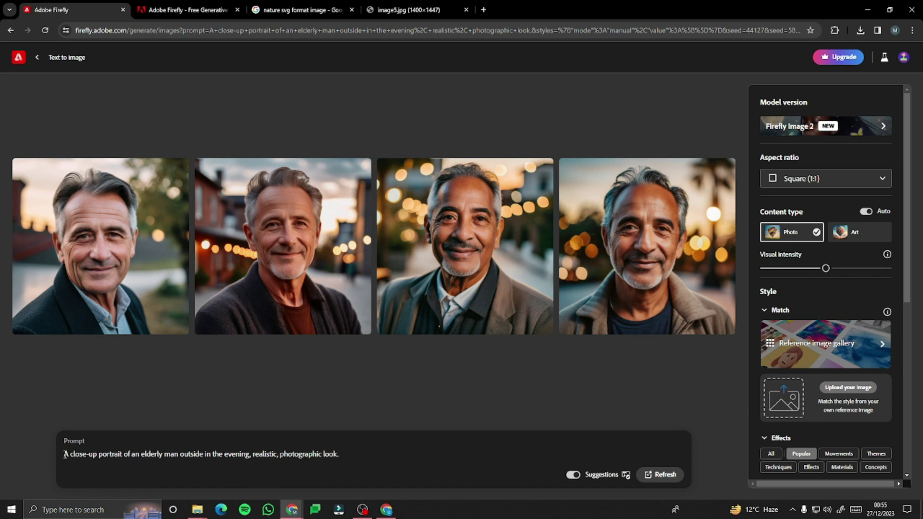
- Select the elderly man close-up portrait prompt text
drag(66, 454, 315, 456)
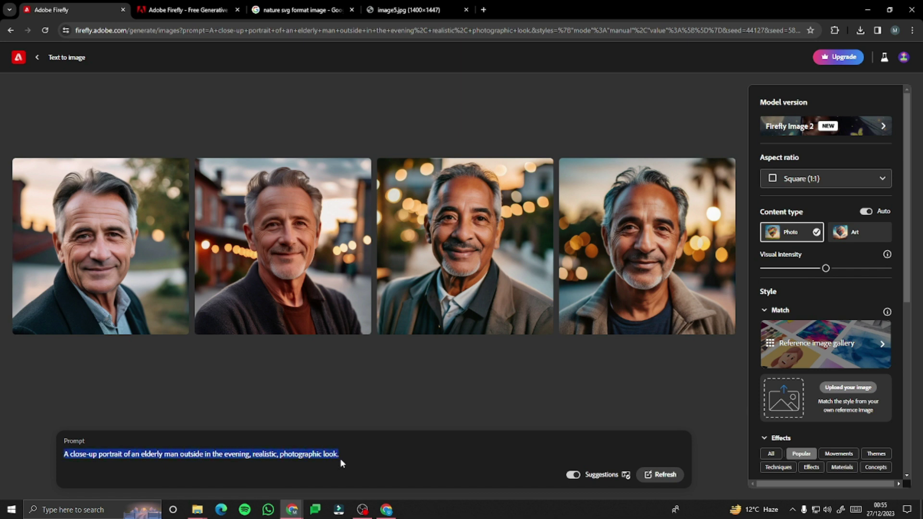
- Enlarge and cycle through the four elderly-man evening portraits, then close the viewer
click(370, 451)
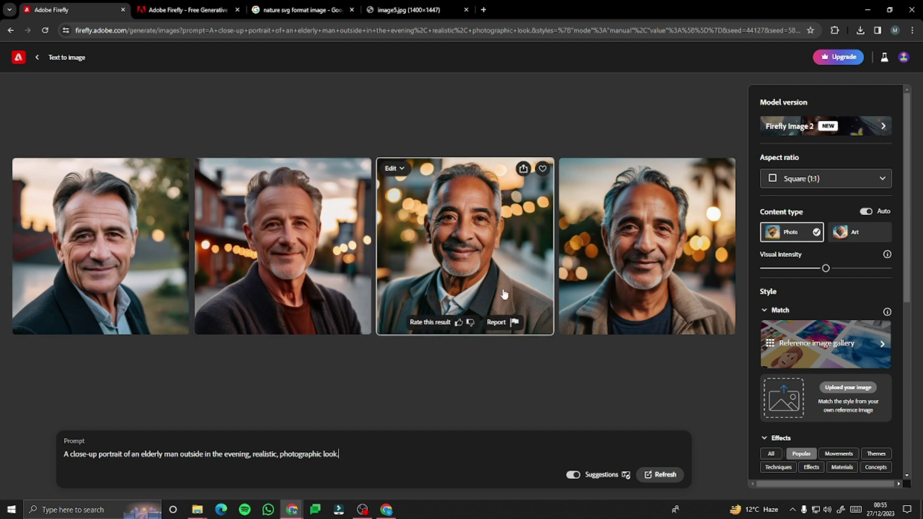
click(140, 256)
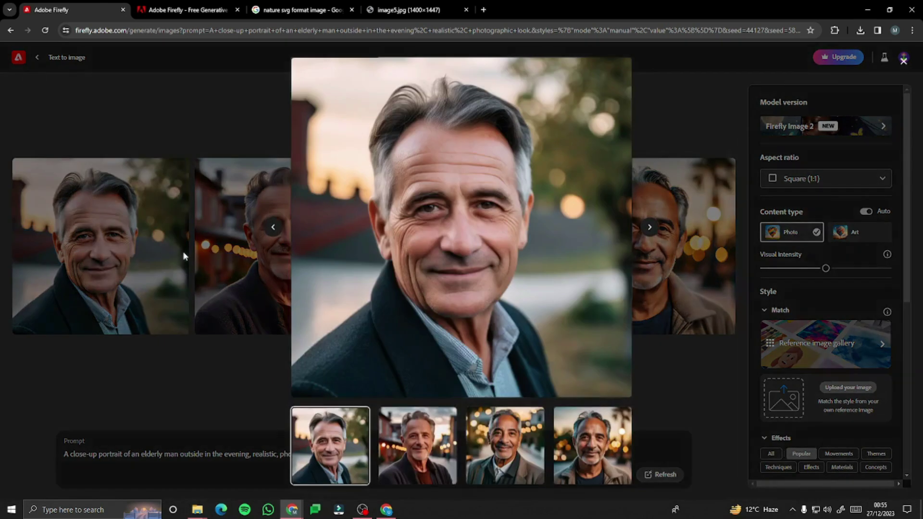
click(651, 228)
click(651, 229)
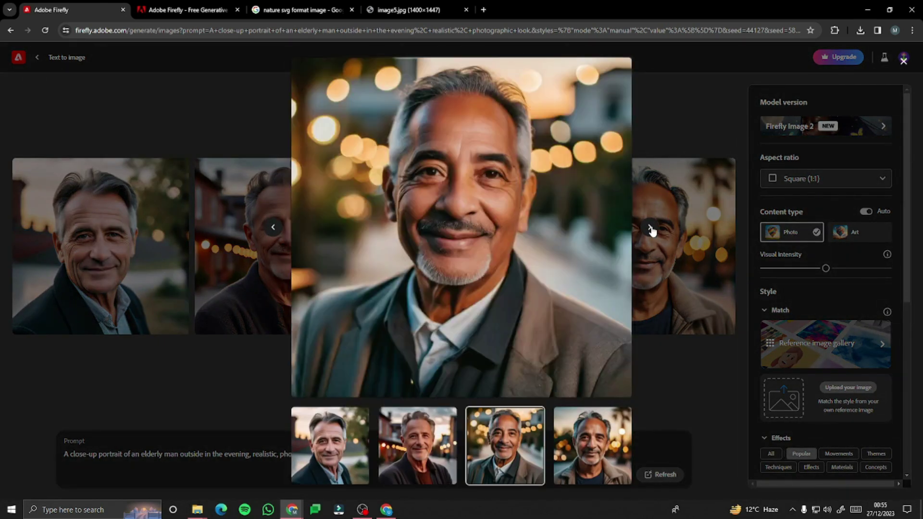
click(651, 229)
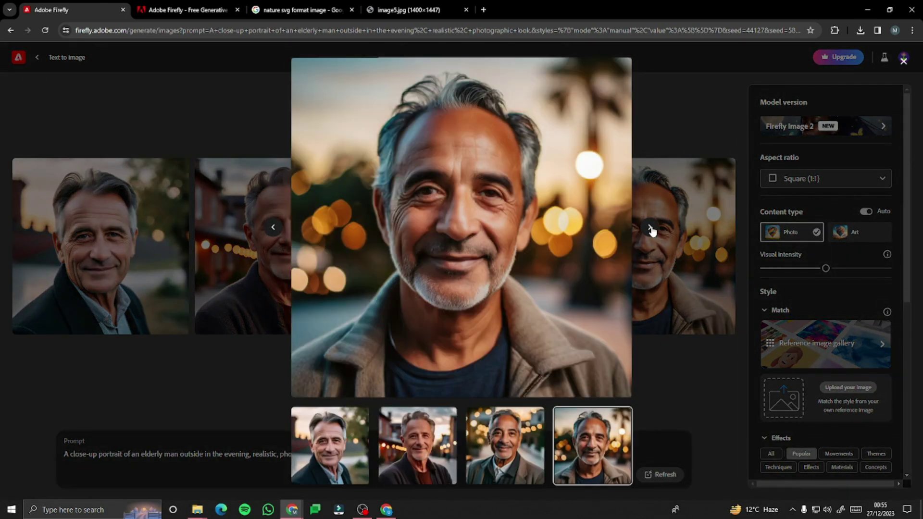
click(651, 229)
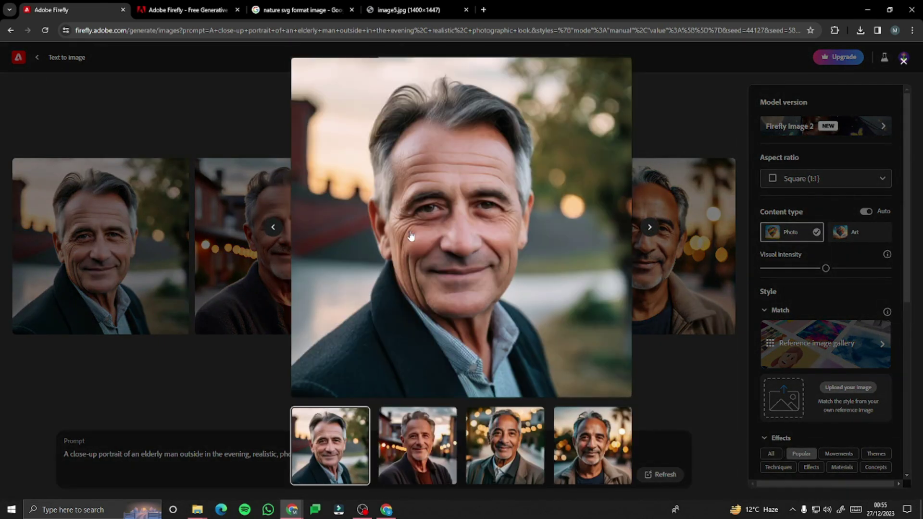
click(651, 229)
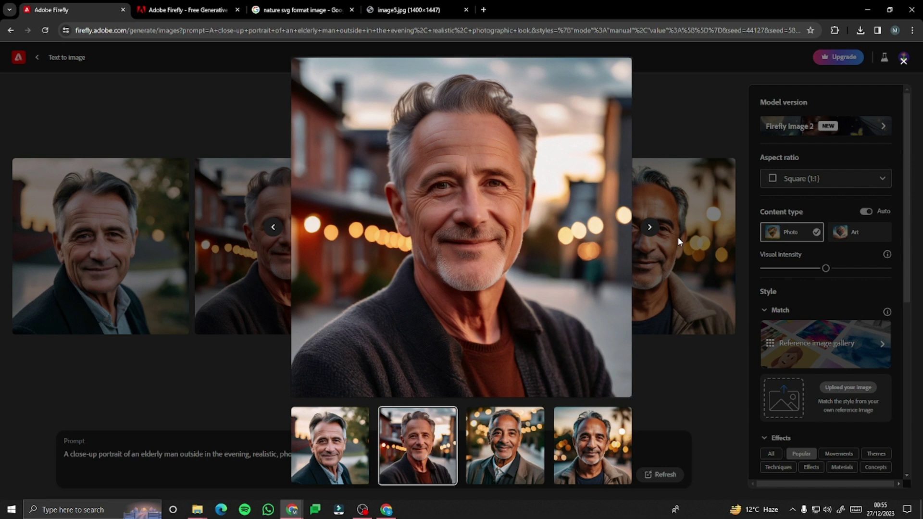
key(Escape)
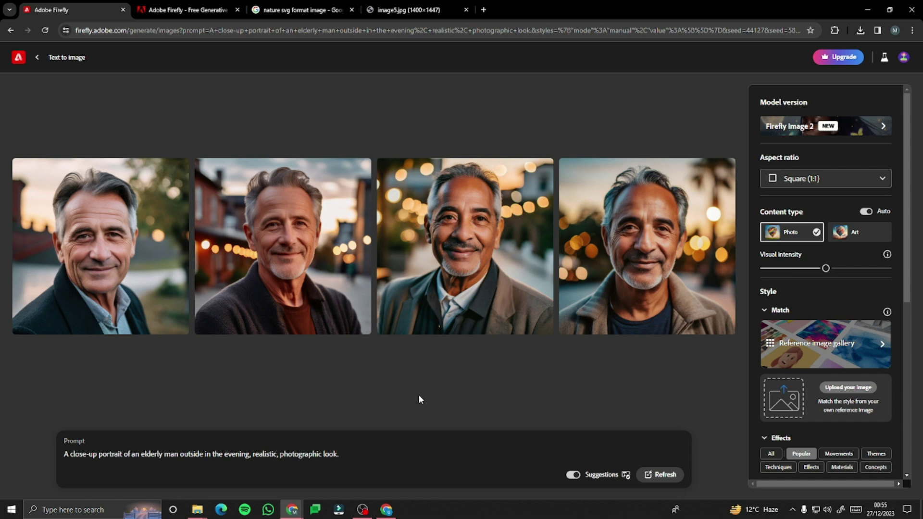
click(437, 10)
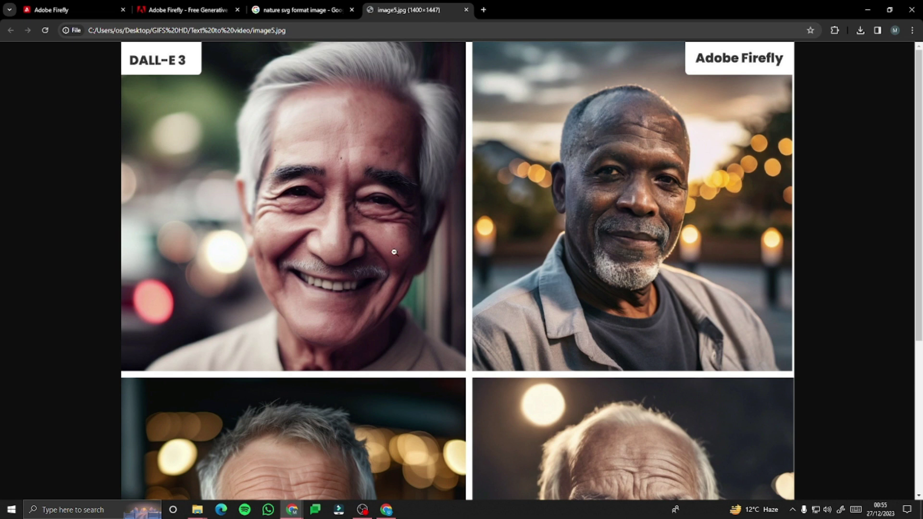
click(393, 271)
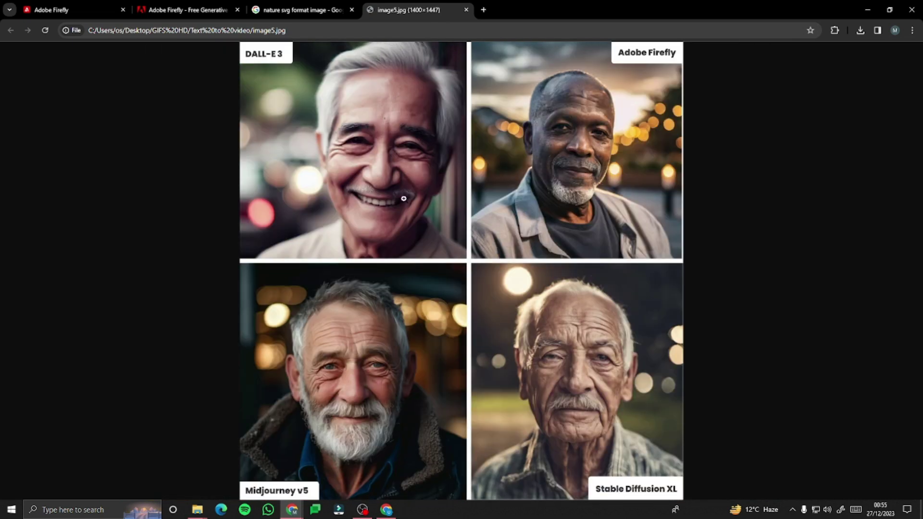
click(377, 150)
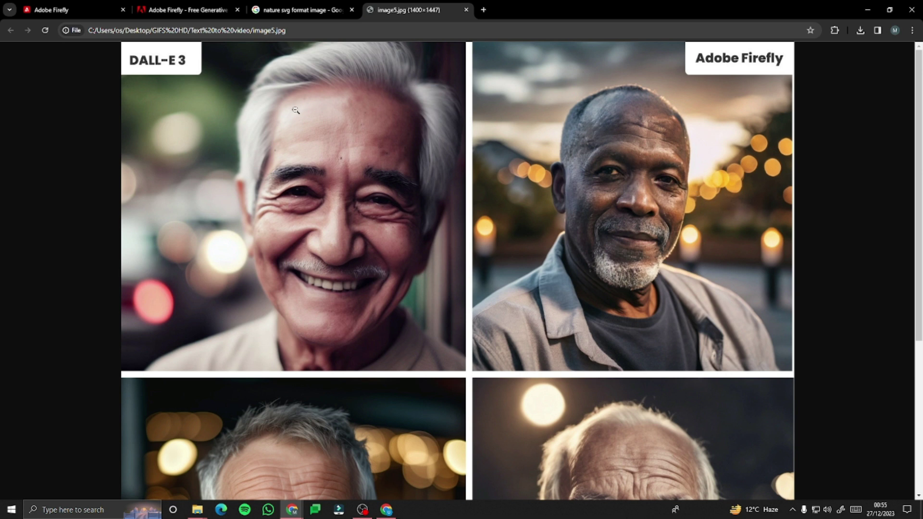
click(42, 7)
drag(118, 454, 234, 452)
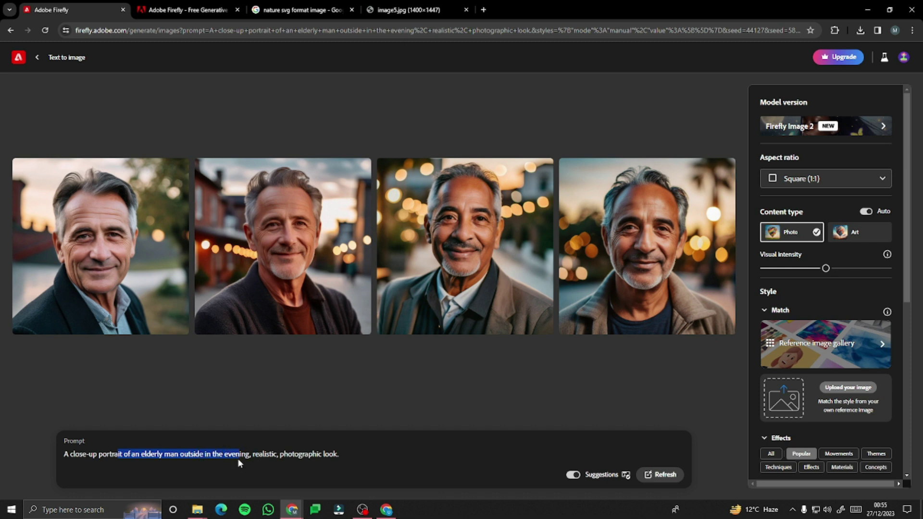
- Highlight 'photographic' in the prompt and switch to the image5.jpg comparison tab
click(236, 460)
double_click(306, 455)
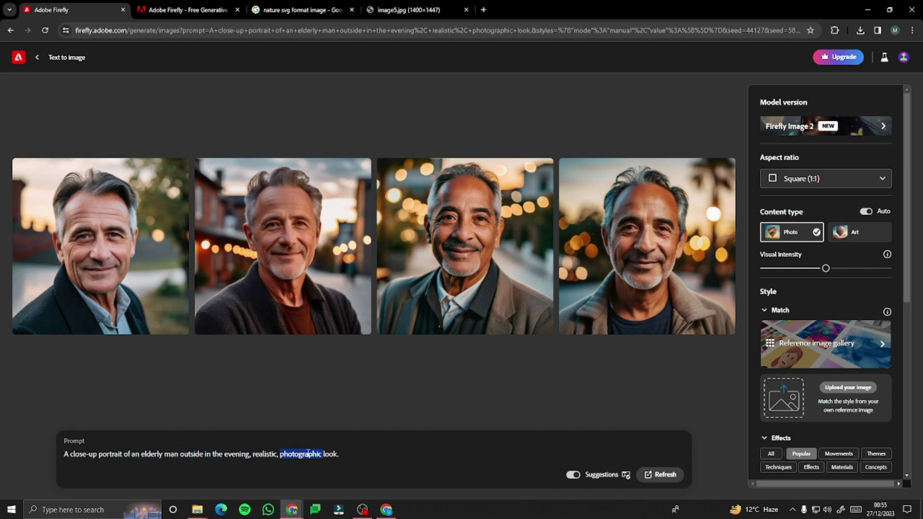
click(408, 10)
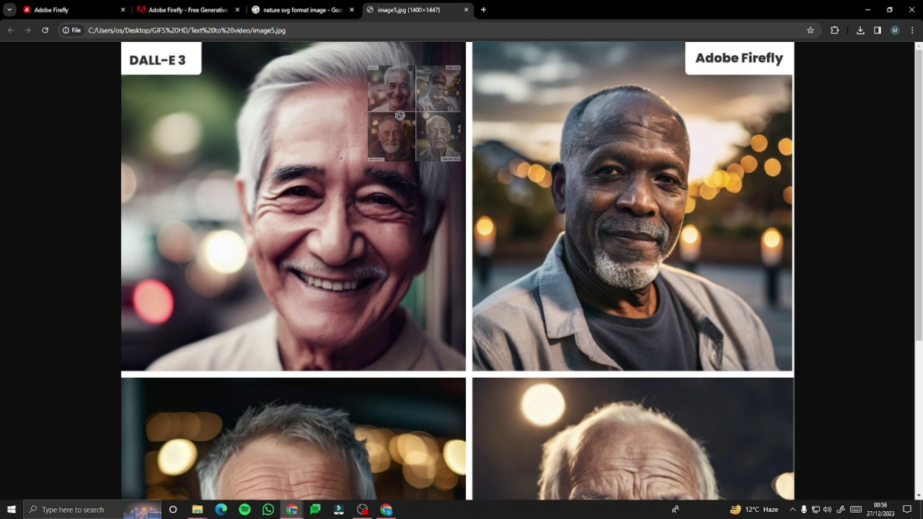
- Fit the DALL-E 3 vs Firefly portrait comparison to the window, then go to Generative fill
scroll(350, 400, down, 5)
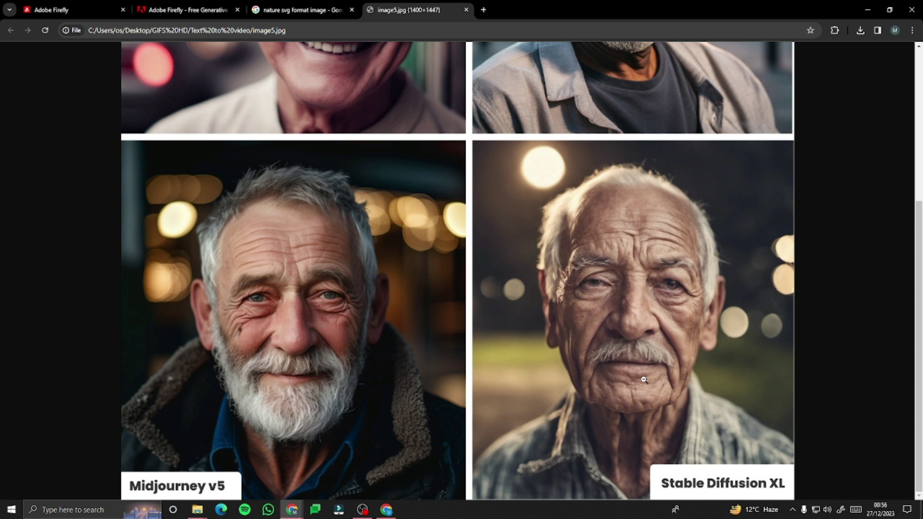
scroll(643, 379, up, 5)
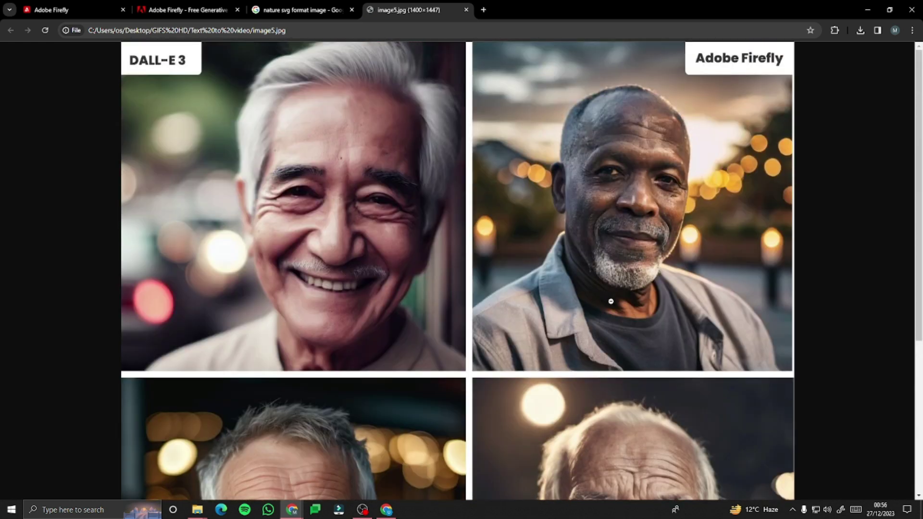
click(611, 302)
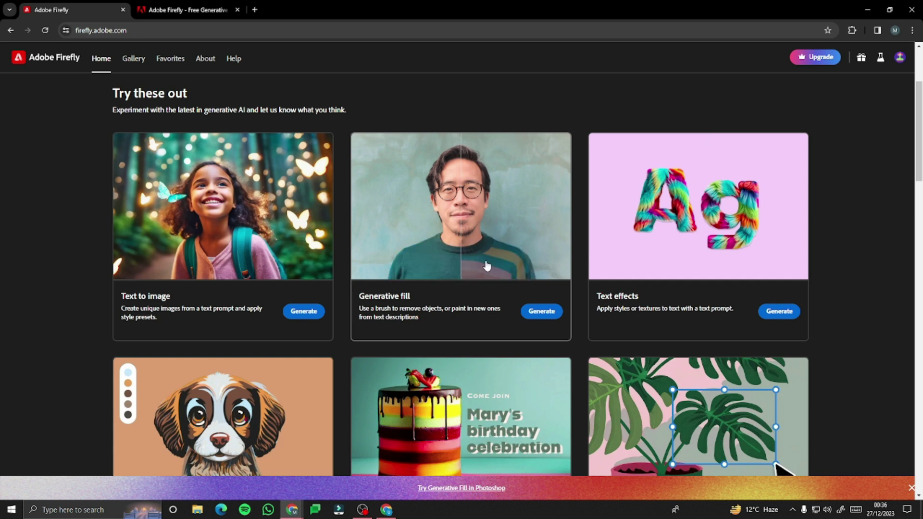
click(542, 312)
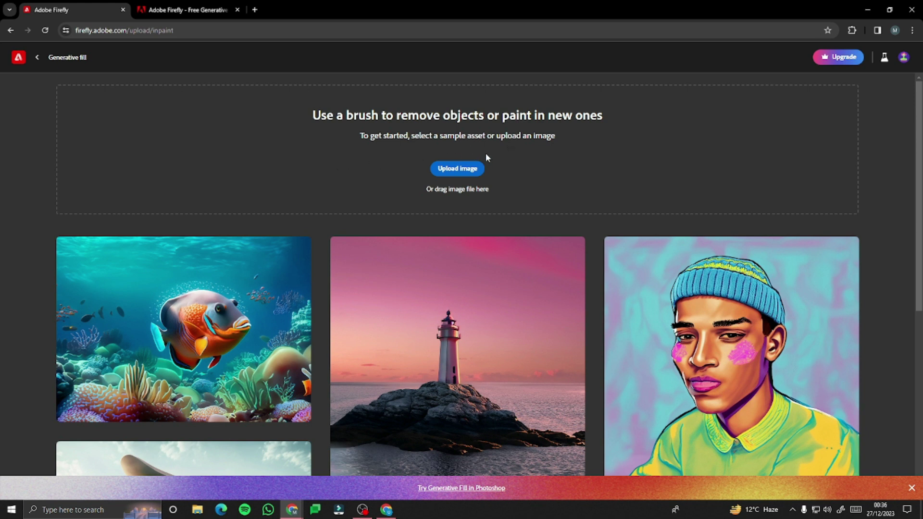
- Cancel the image upload and load the café sample of the woman in the orange jacket
click(457, 168)
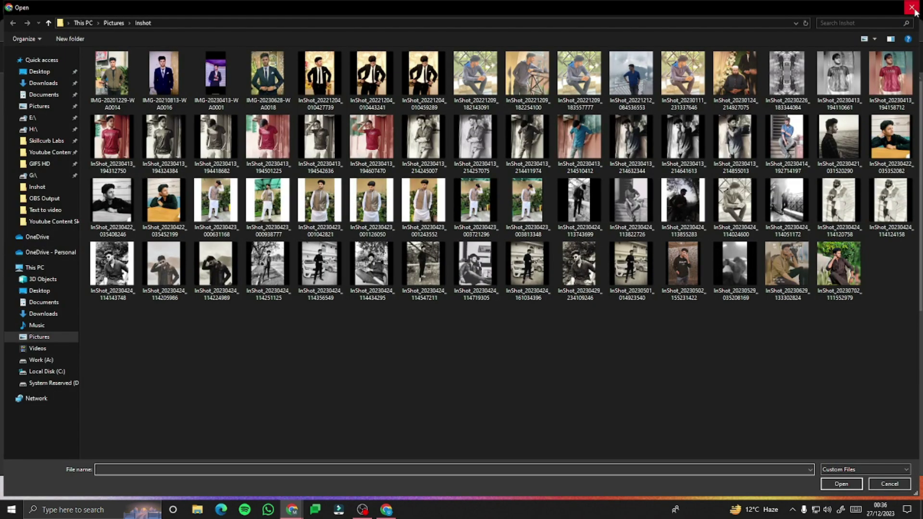
click(912, 7)
scroll(248, 290, down, 3)
scroll(247, 290, down, 3)
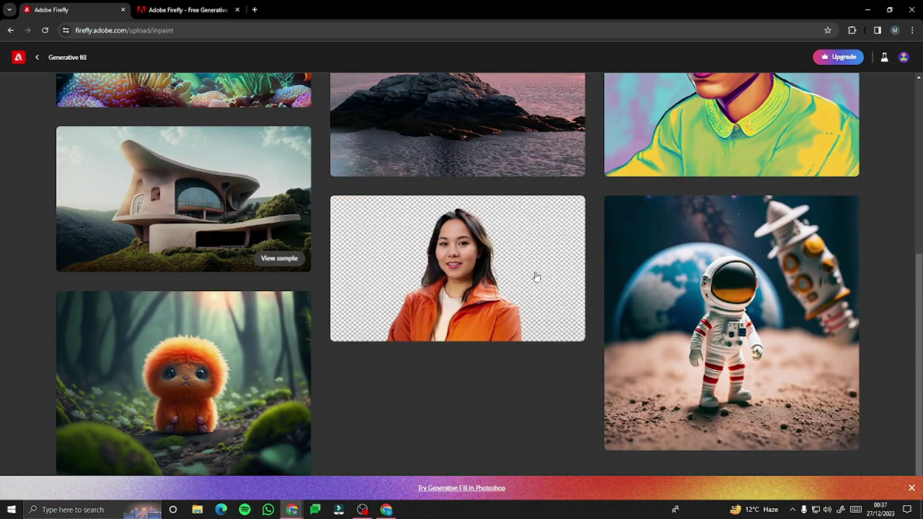
click(457, 274)
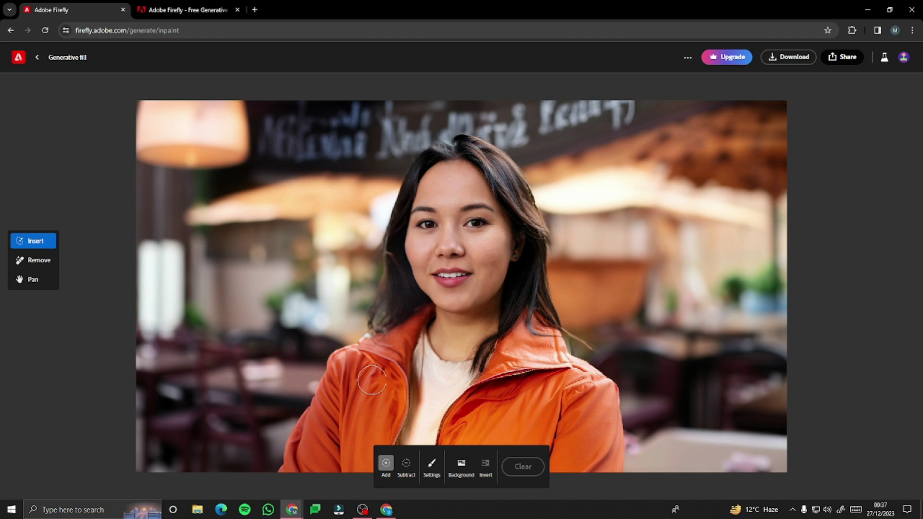
- Mask the orange jacket and generate a fill from 'blue denim jacket with shirt inside'
mouse_move(420, 315)
mouse_down()
mouse_move(341, 344)
mouse_move(327, 358)
mouse_move(286, 466)
mouse_up()
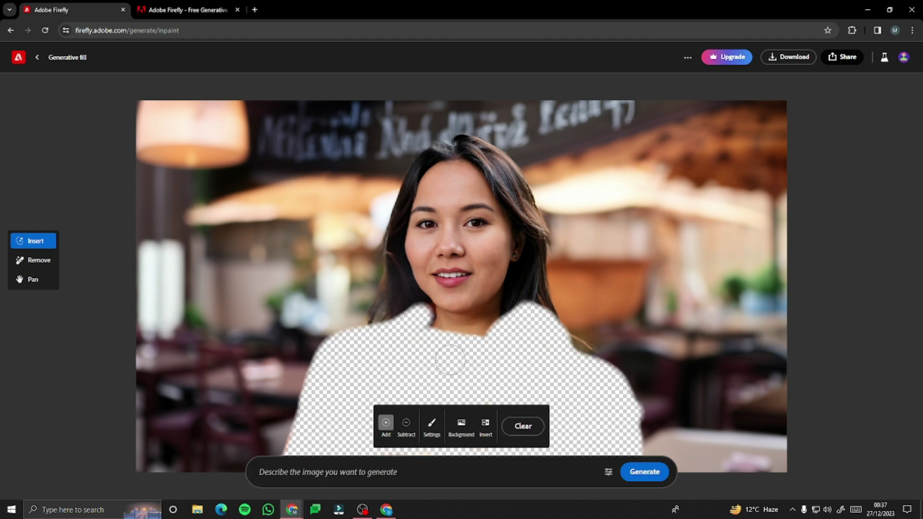
click(336, 472)
text(denim jacket with hoodie inside)
text(bl)
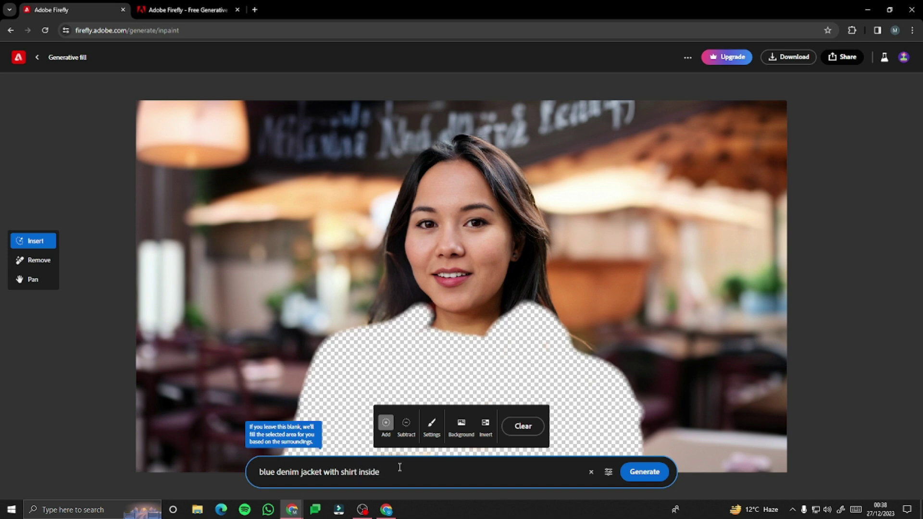
key(Return)
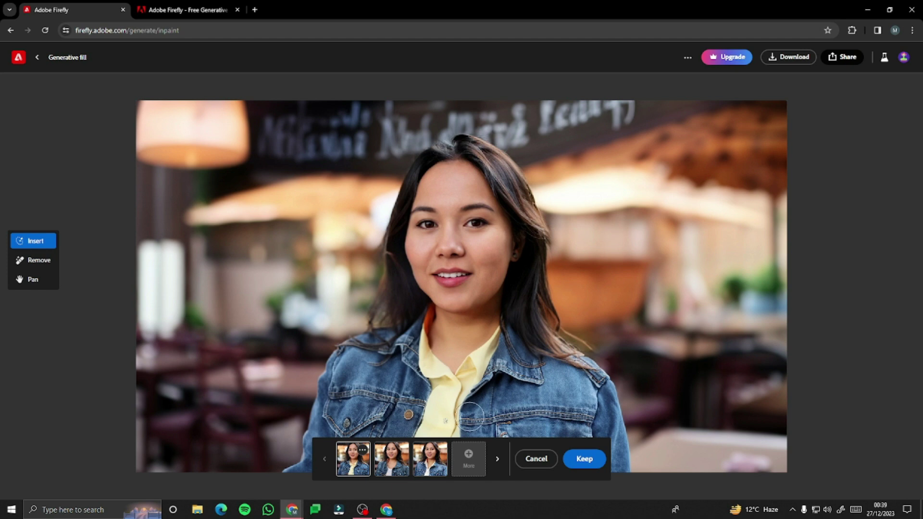
- Compare the three denim-jacket variants, settling on the yellow-shirt first variant
click(431, 470)
click(390, 472)
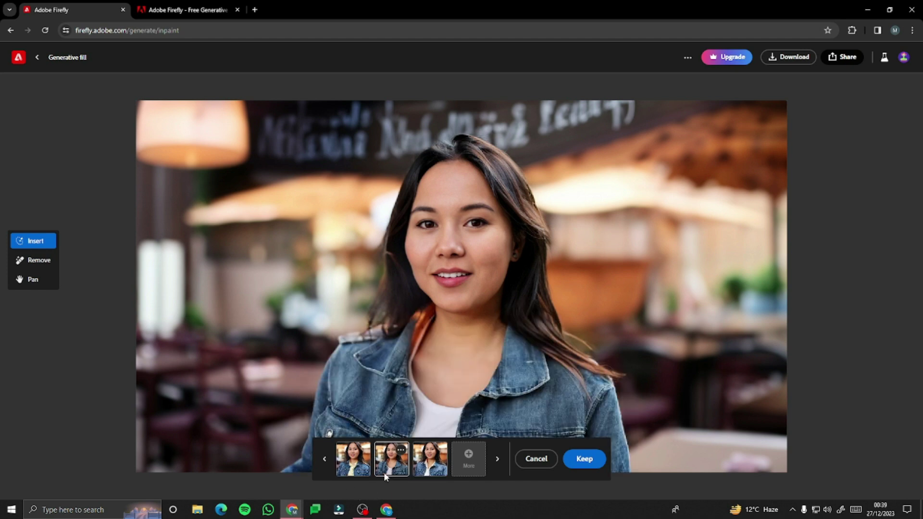
click(342, 470)
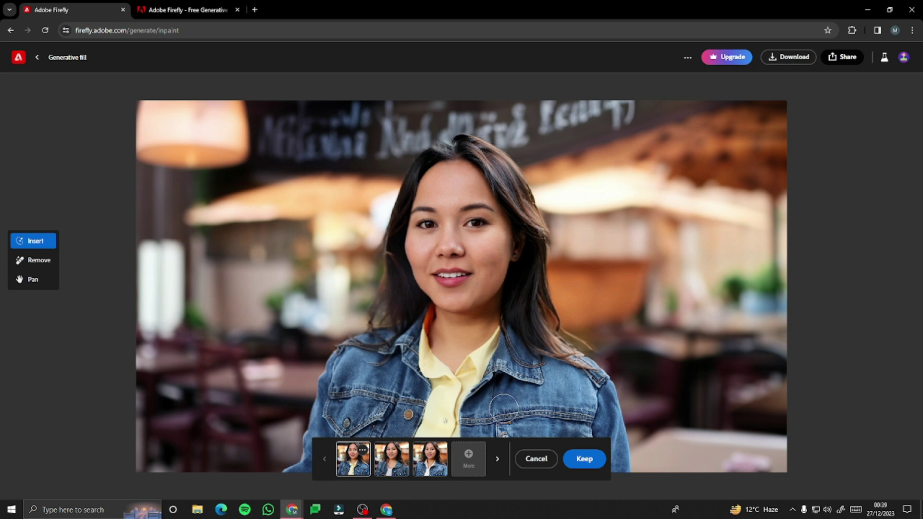
click(404, 469)
click(435, 465)
click(392, 469)
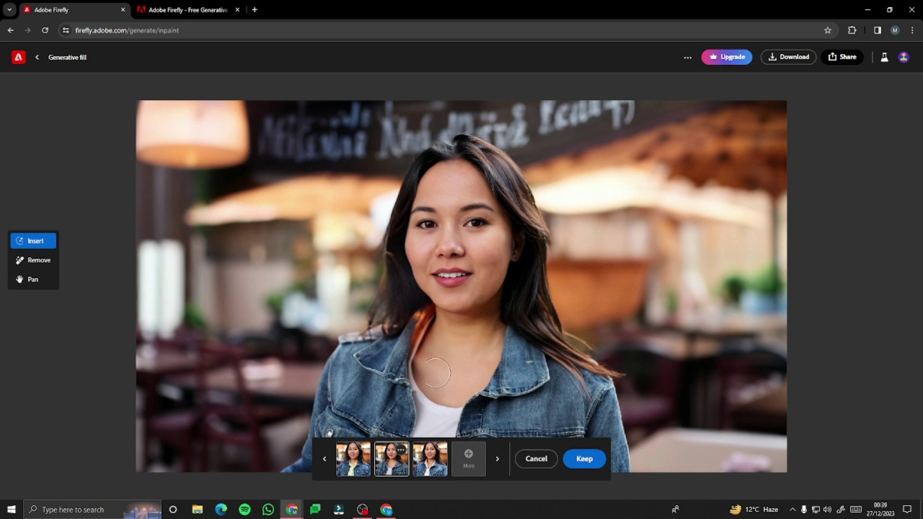
click(361, 467)
click(403, 459)
click(433, 469)
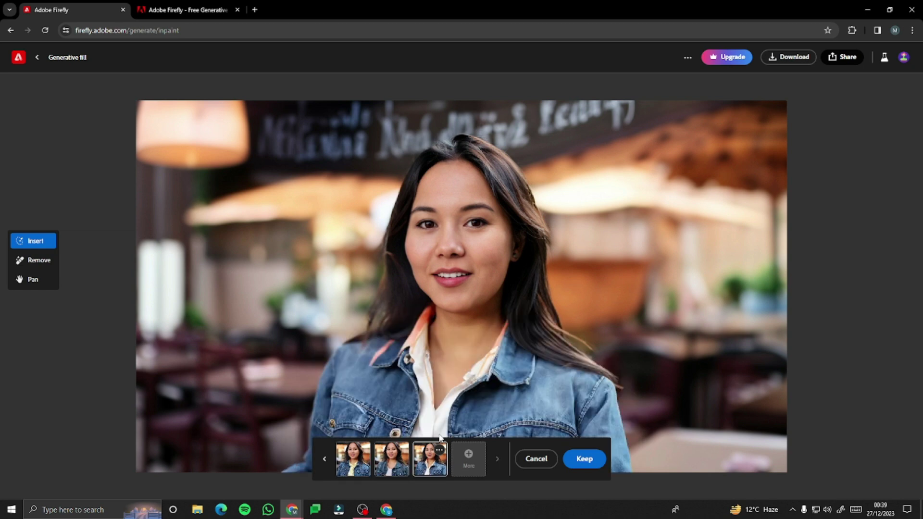
click(392, 460)
click(353, 461)
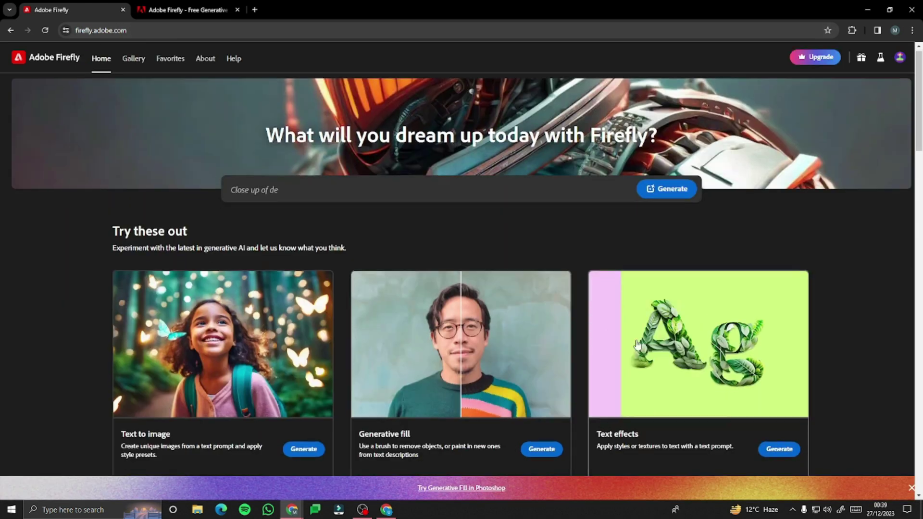
scroll(637, 345, down, 3)
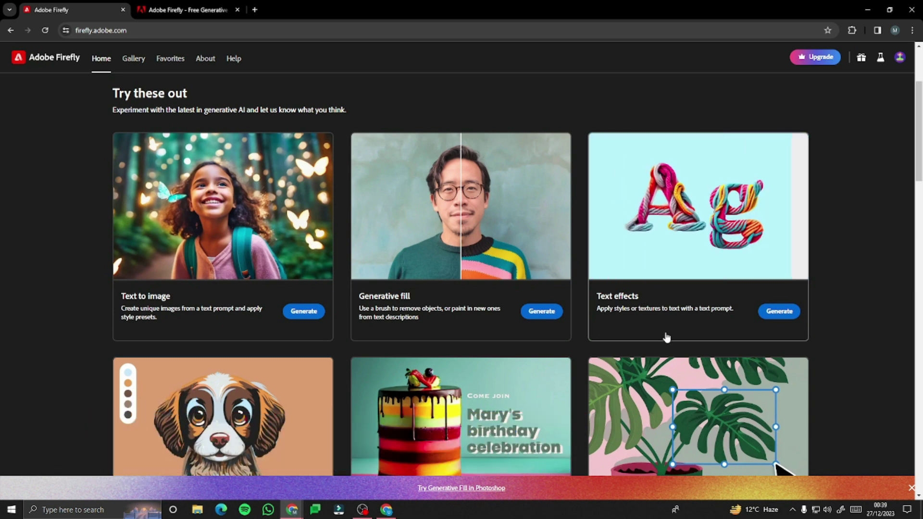
- Launch Text effects from its card and browse the gallery of styled sample letters
click(779, 312)
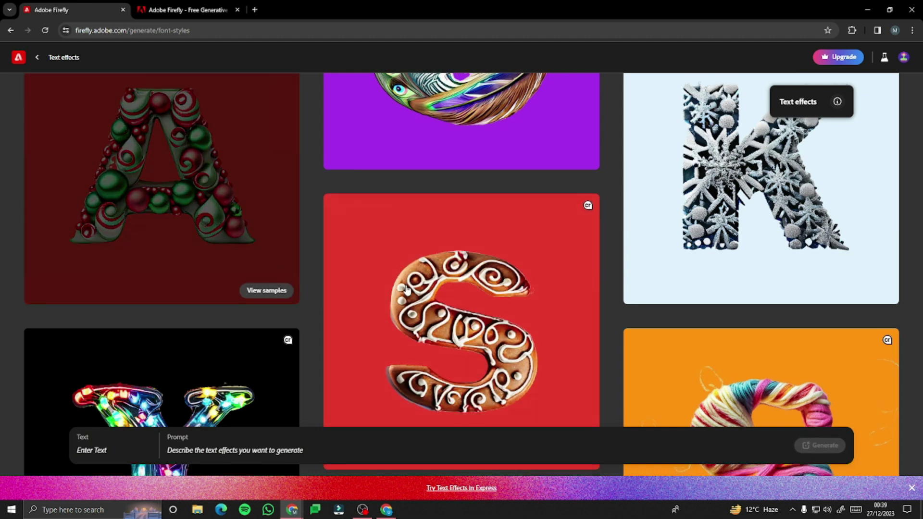
scroll(266, 269, down, 3)
scroll(377, 264, down, 5)
scroll(380, 265, down, 8)
scroll(380, 265, up, 20)
scroll(380, 265, up, 5)
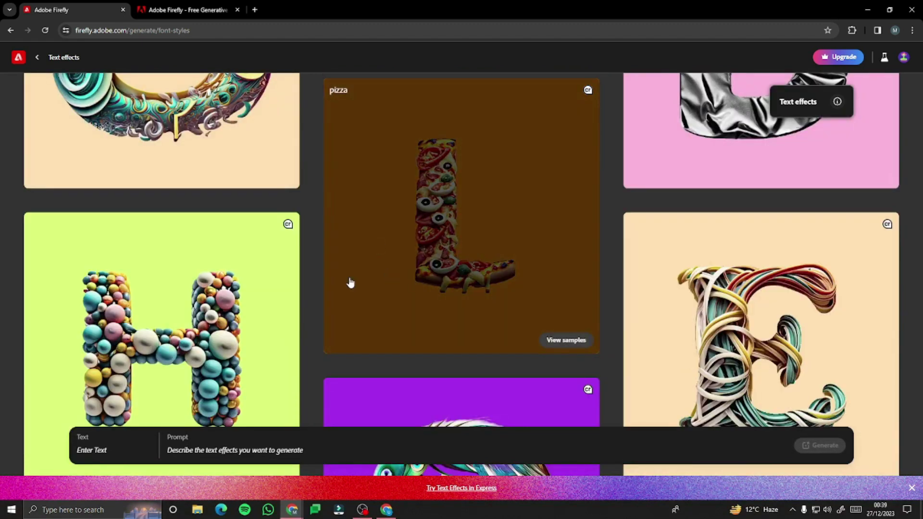
scroll(359, 337, up, 15)
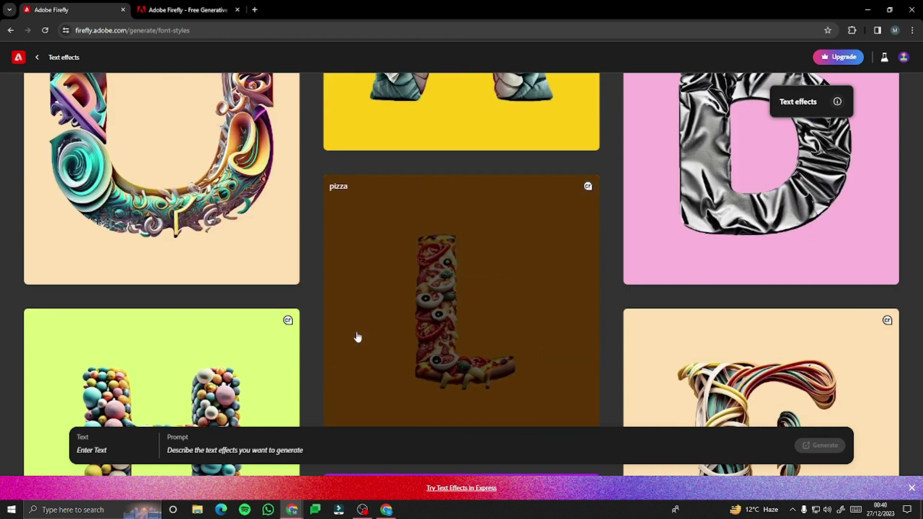
scroll(356, 333, down, 8)
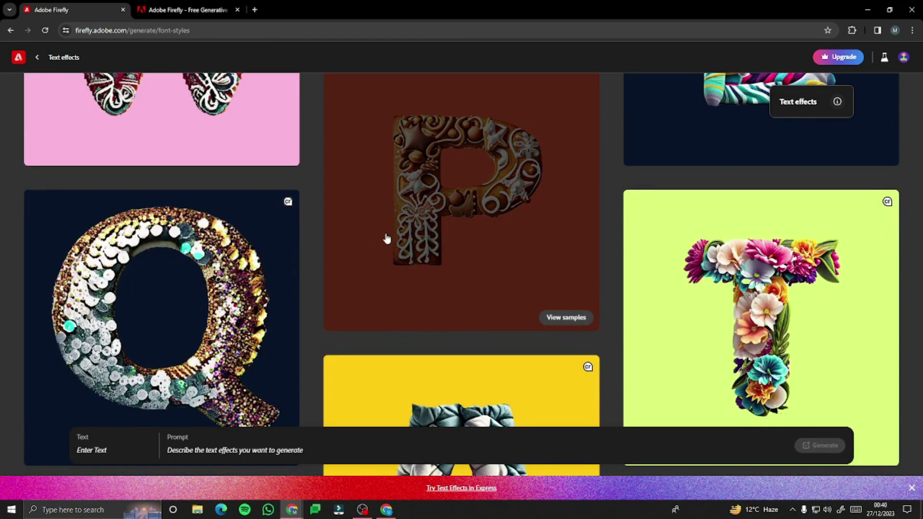
scroll(376, 242, down, 12)
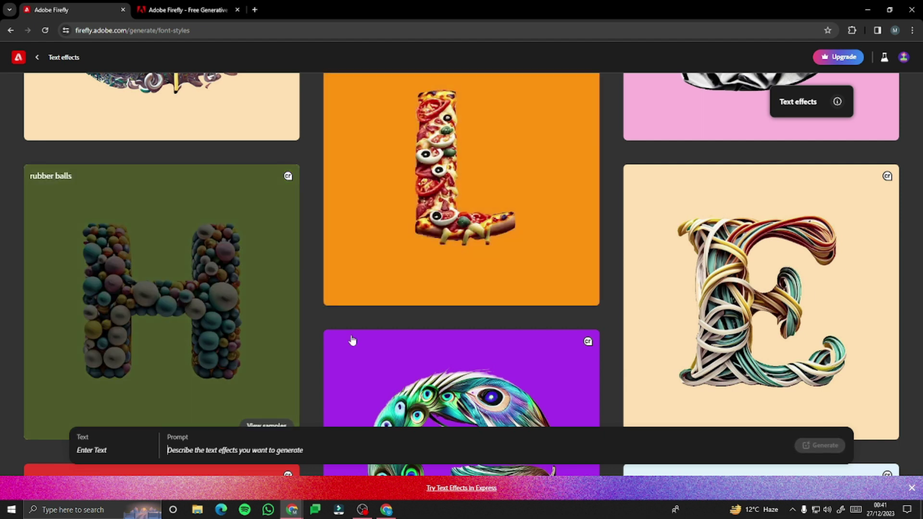
scroll(725, 319, up, 3)
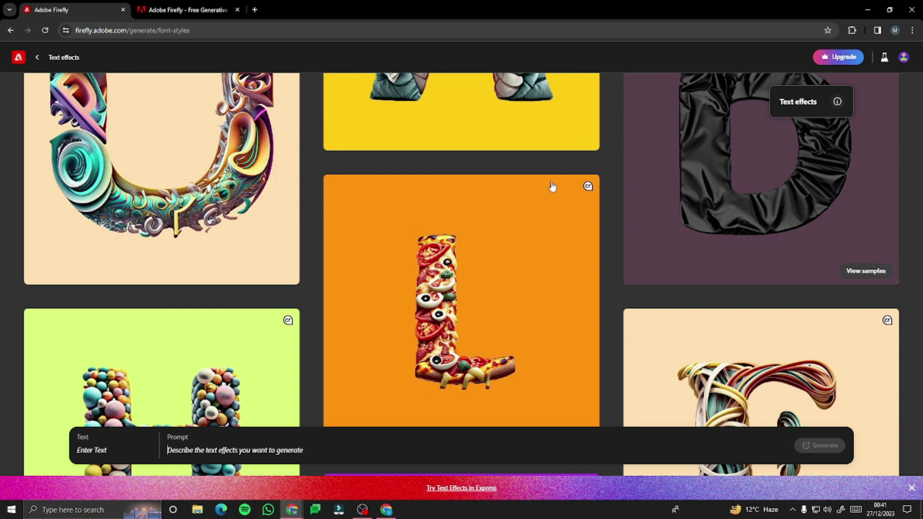
- Generate the text 'Jungle' with the prompt 'jungle vine and animals.'
click(112, 449)
text(Ju)
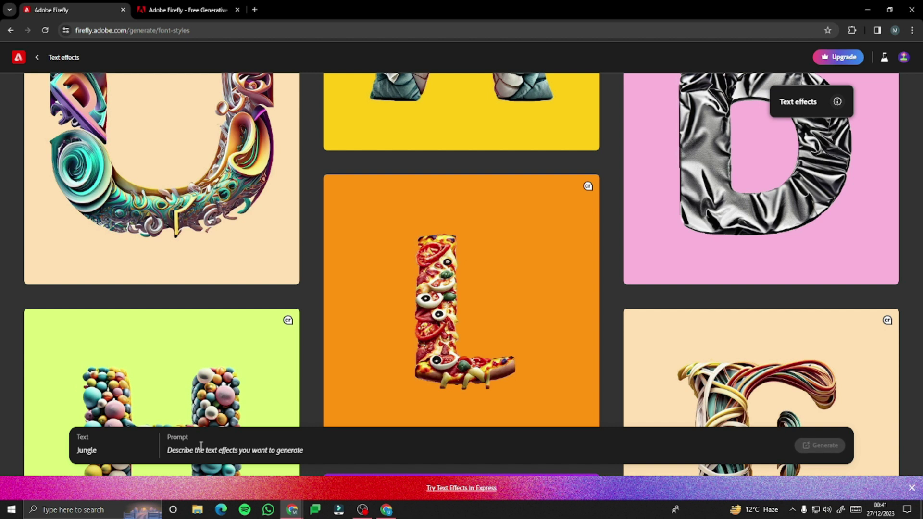
click(201, 445)
text(jungle vine and animals.)
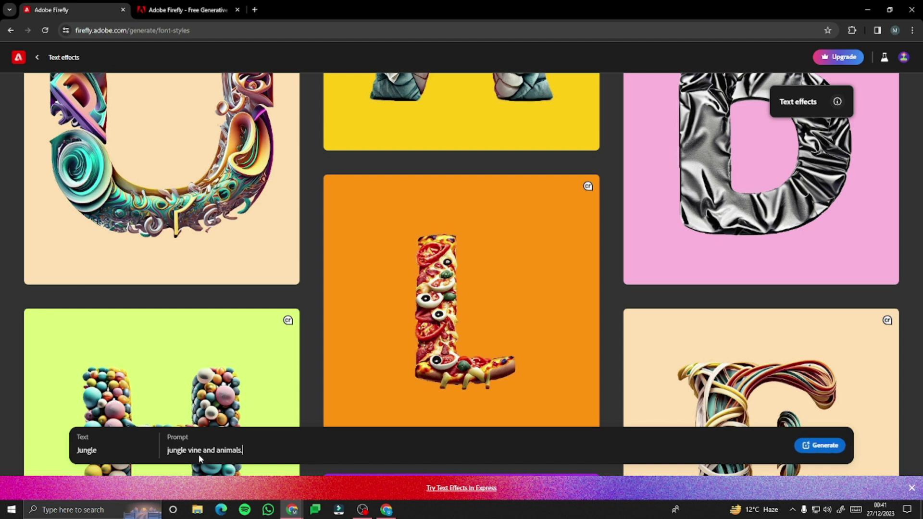
click(812, 446)
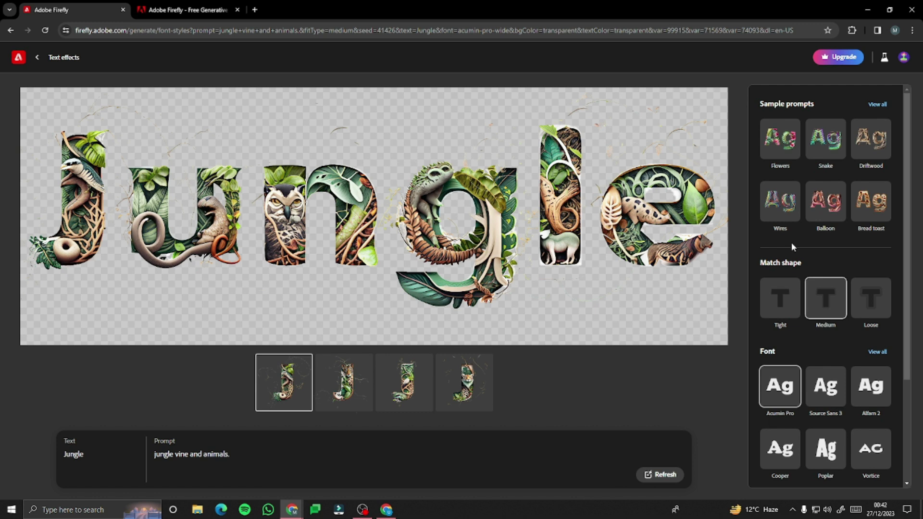
- Try the Flowers, Balloon and electric-wires sample prompts, browsing the full prompt list
click(784, 139)
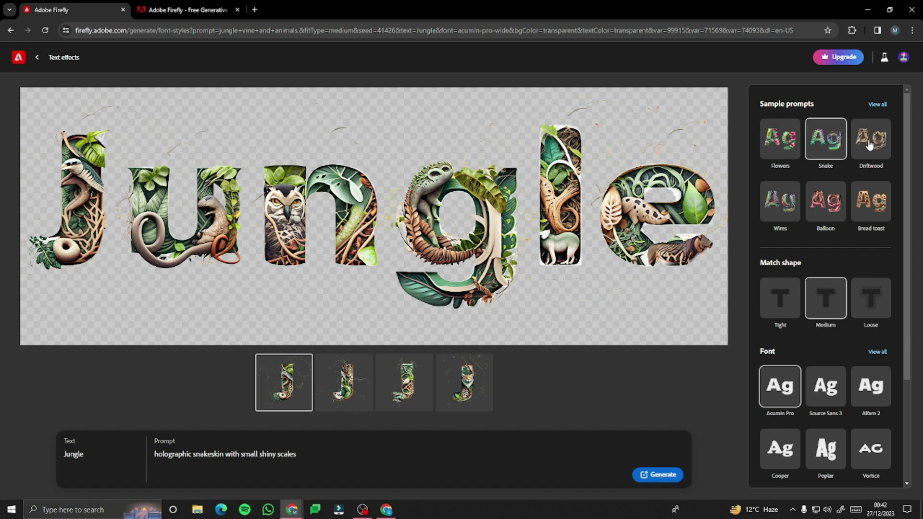
click(826, 202)
click(786, 214)
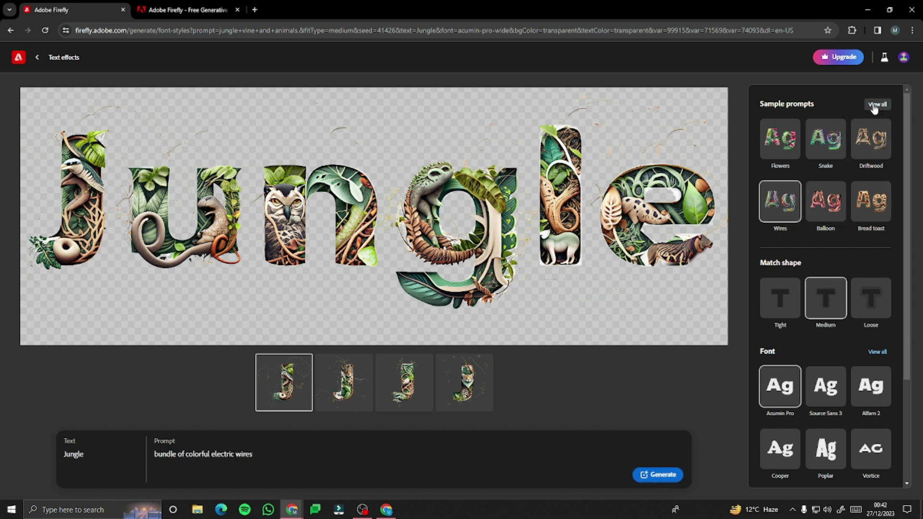
click(874, 106)
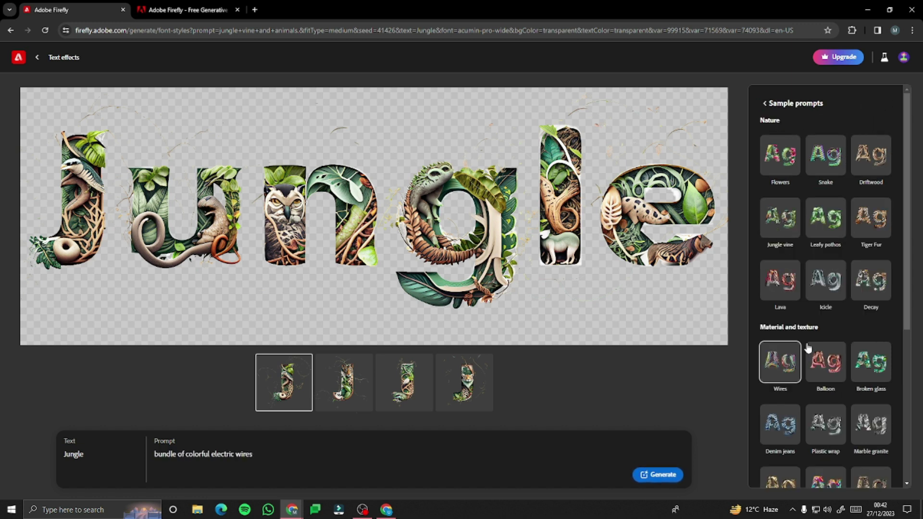
scroll(805, 336, down, 5)
scroll(805, 336, up, 5)
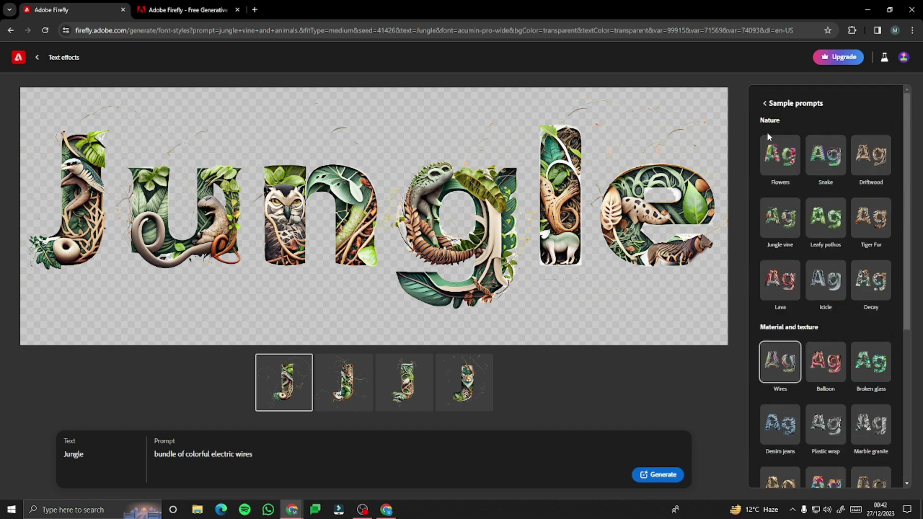
click(766, 107)
- Test tight and loose shape fits, return to medium, and set a black background
scroll(791, 284, down, 3)
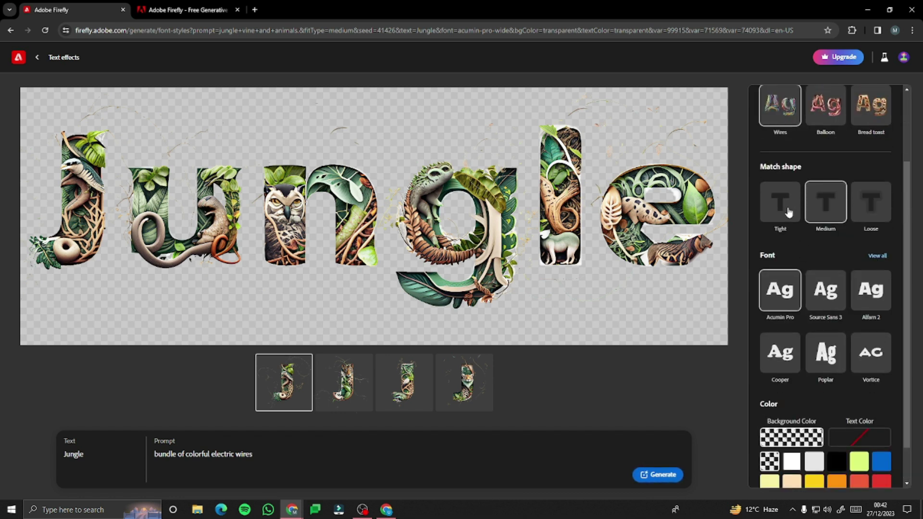
click(789, 212)
click(859, 208)
click(768, 217)
click(840, 215)
scroll(822, 284, down, 1)
click(836, 414)
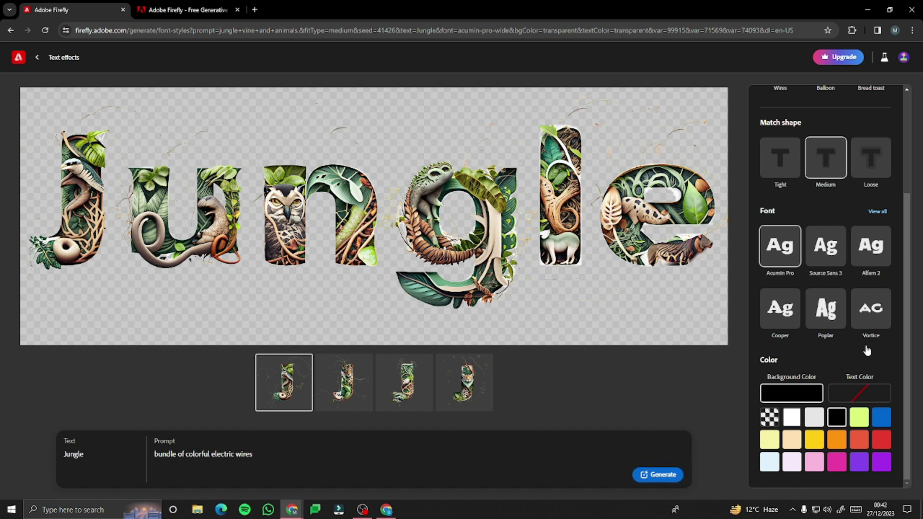
scroll(867, 351, up, 3)
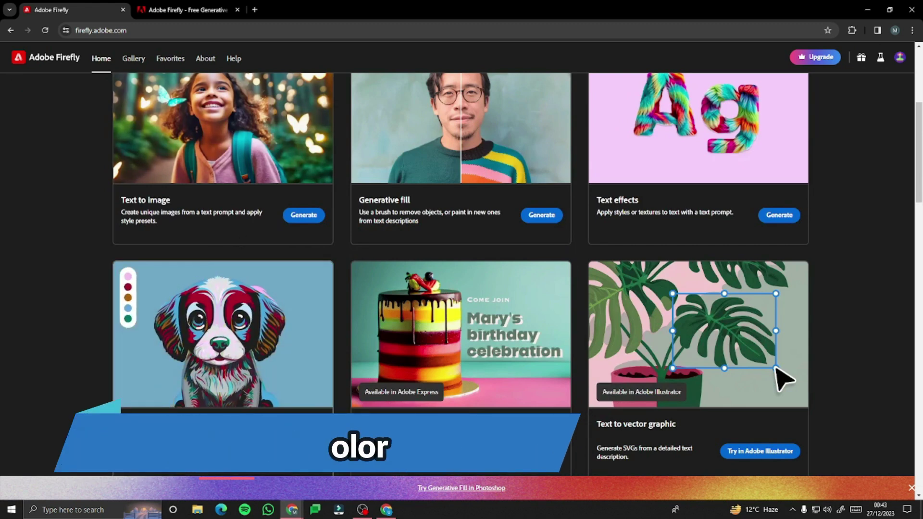
- Find the Generative recolor card on the home page and launch the tool
scroll(240, 438, down, 2)
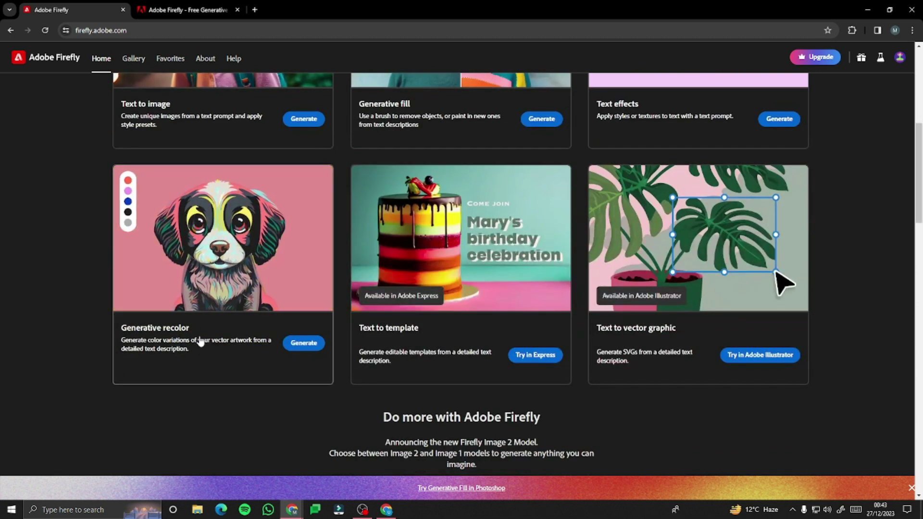
drag(198, 341, 121, 339)
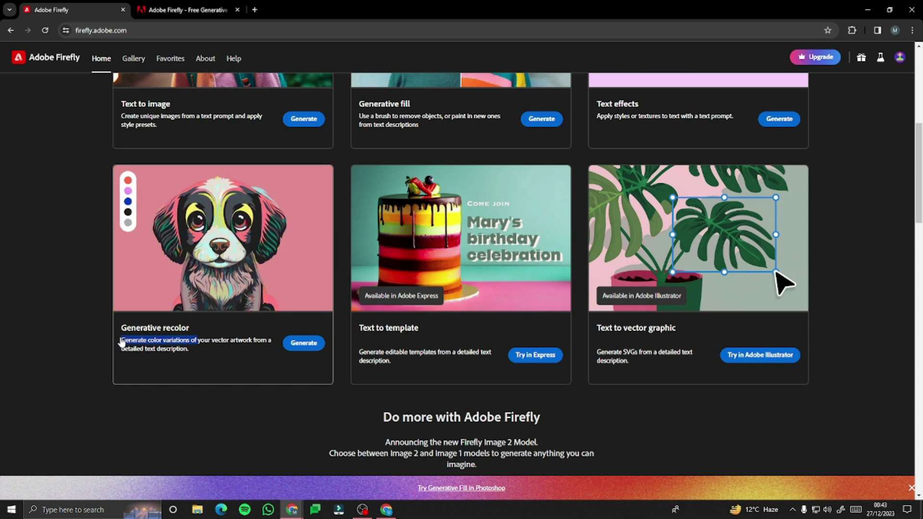
click(236, 381)
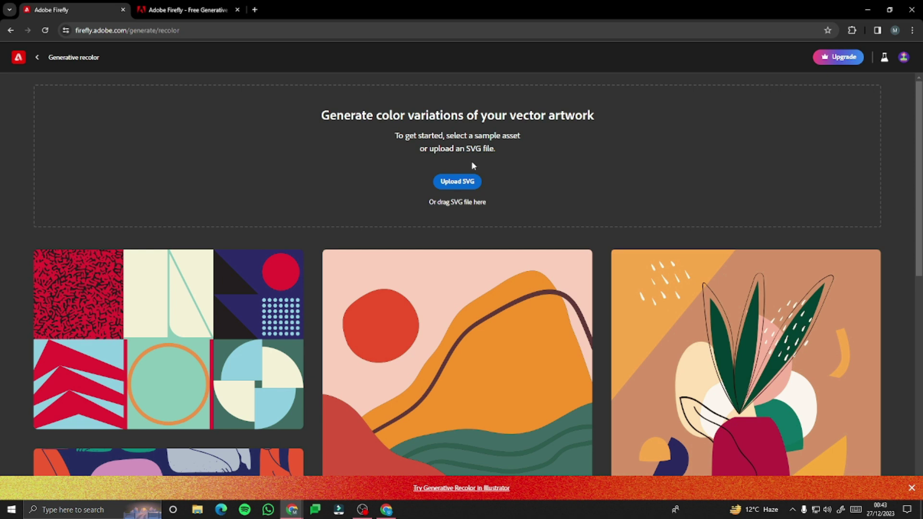
- Skip the SVG upload and load the pink cat sample artwork into Generative recolor
click(466, 183)
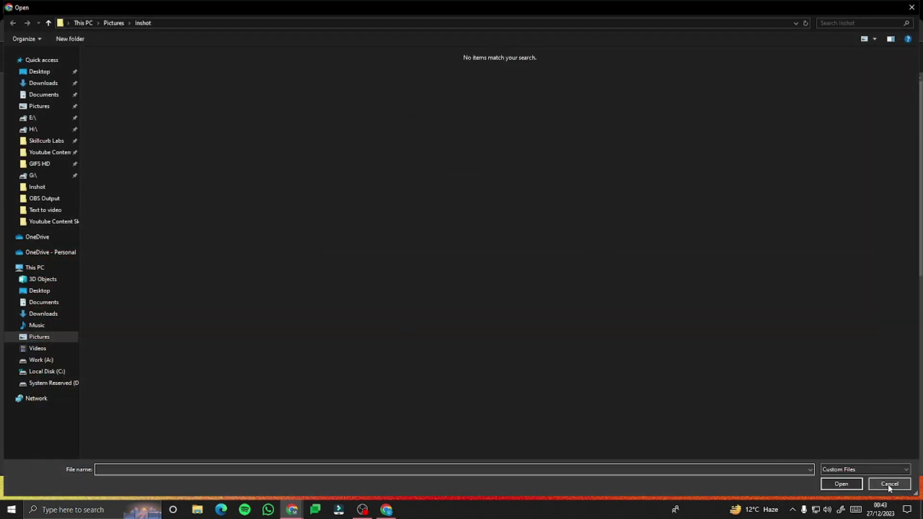
click(890, 484)
scroll(267, 270, down, 10)
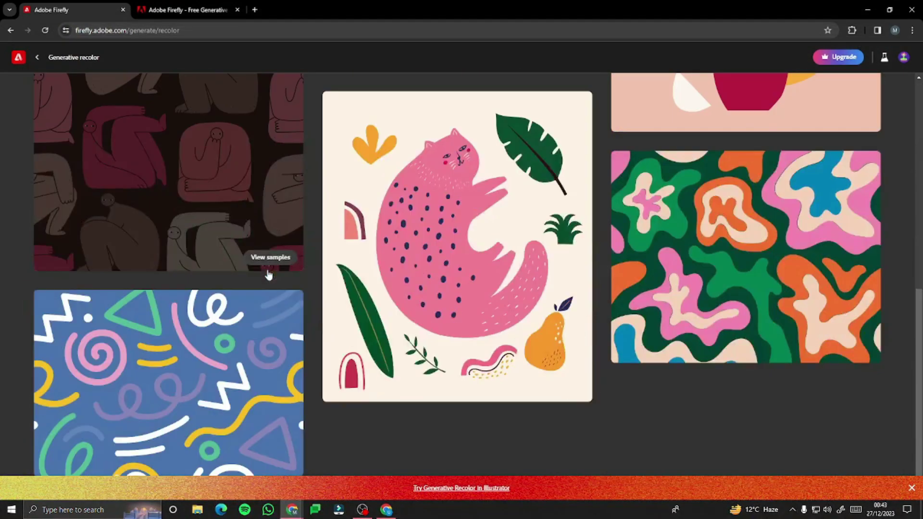
scroll(269, 275, up, 10)
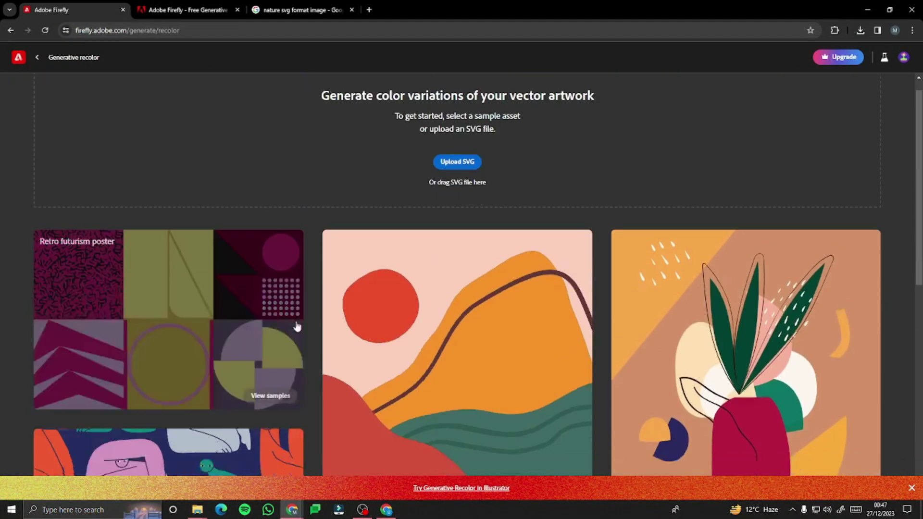
scroll(298, 308, down, 4)
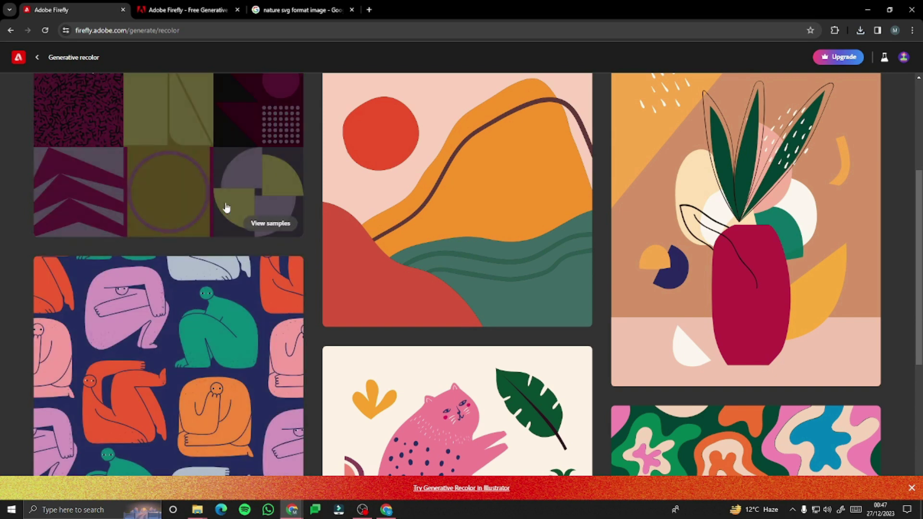
scroll(481, 321, down, 3)
click(442, 322)
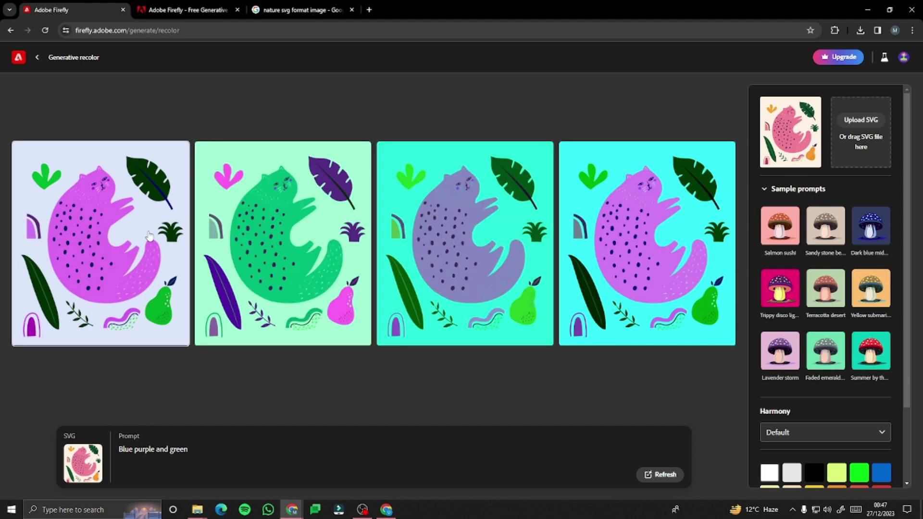
- Preview each of the four recoloured cat variations enlarged, then close the preview
click(176, 231)
click(629, 228)
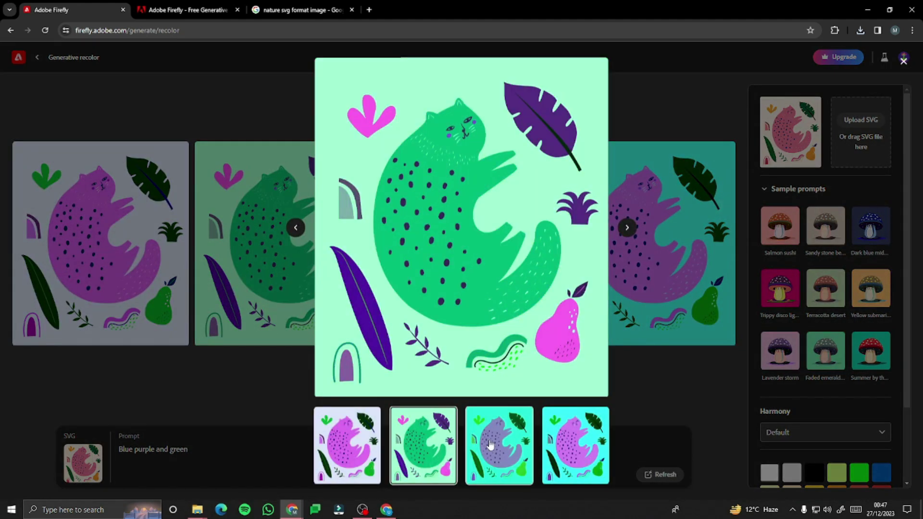
click(629, 228)
click(628, 228)
click(692, 126)
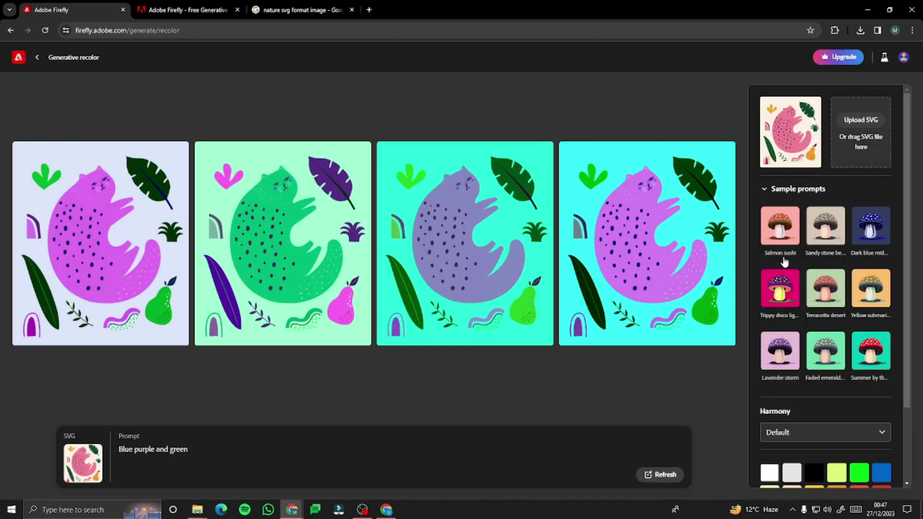
- Add the Vivid gamboge and Blue violet swatches to the recolor palette
scroll(784, 261, down, 2)
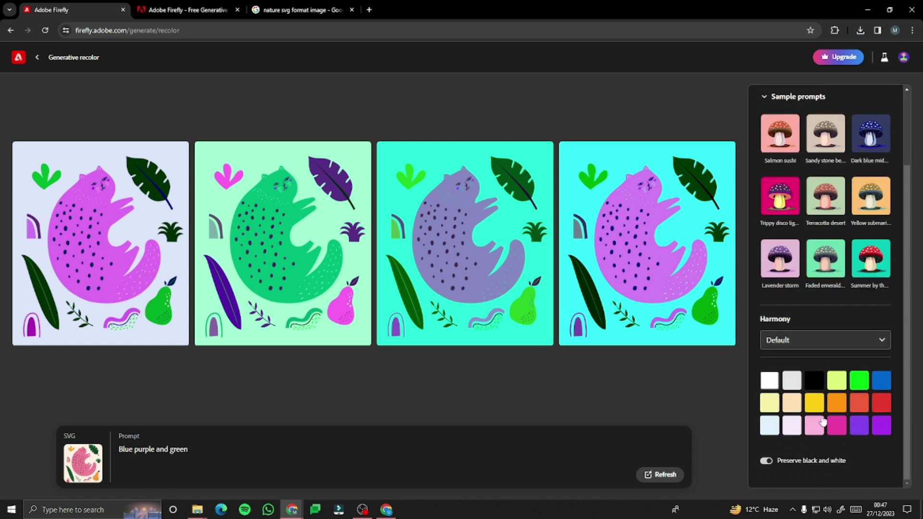
click(829, 410)
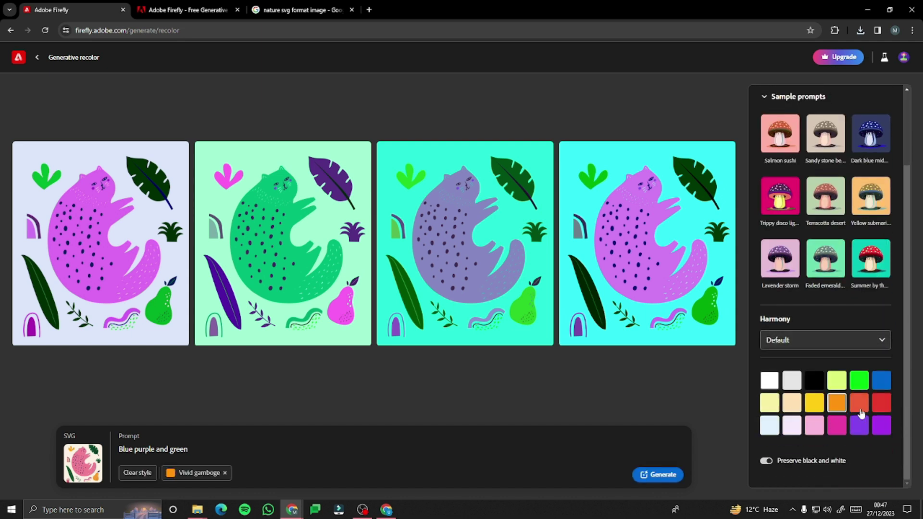
click(859, 425)
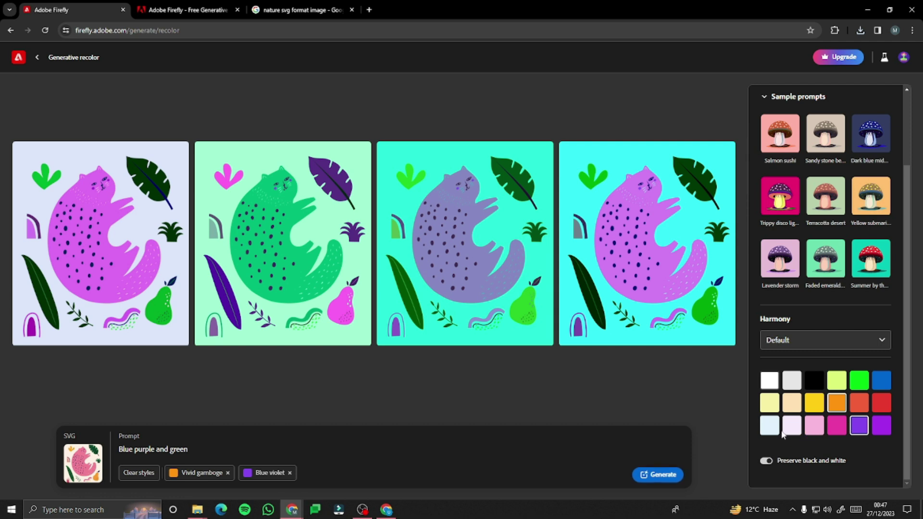
- Try the sample prompts from Lavender storm through Sandy stone beach, settling on Dark blue midnight
scroll(806, 434, up, 2)
click(788, 363)
click(840, 351)
click(870, 351)
click(870, 289)
click(837, 288)
click(780, 288)
click(774, 233)
click(825, 228)
click(865, 226)
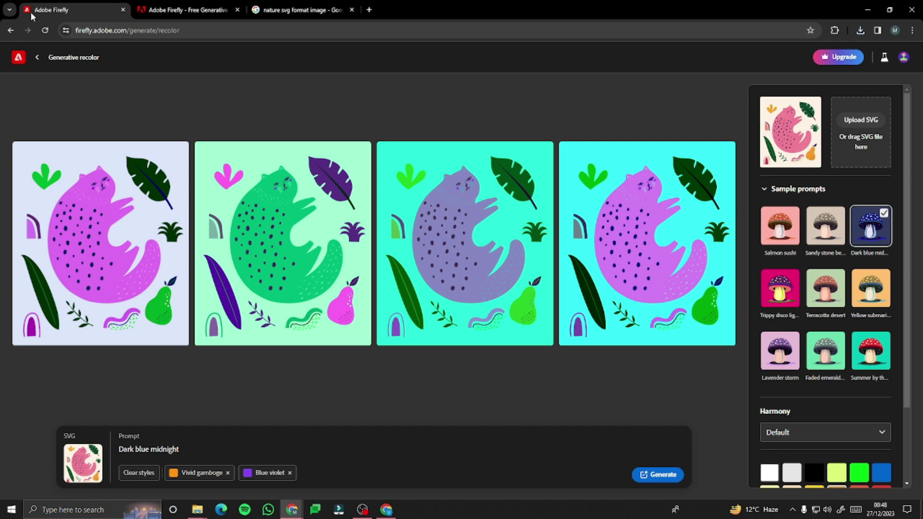
- Show the Adobe Firefly product page in the second browser tab
click(183, 10)
right_click(405, 310)
click(356, 367)
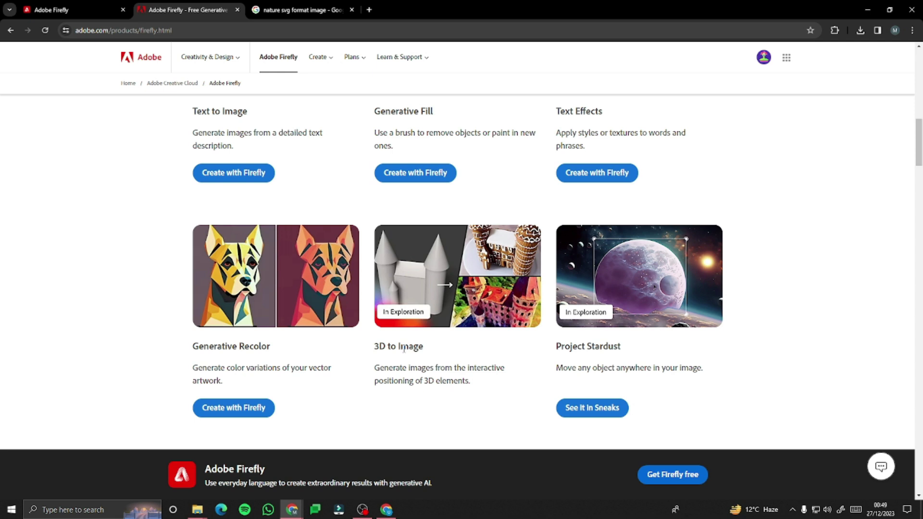
- Return to the Firefly home tab and scroll to the Generative recolor and Text to vector cards
key(ctrl+shift+Tab)
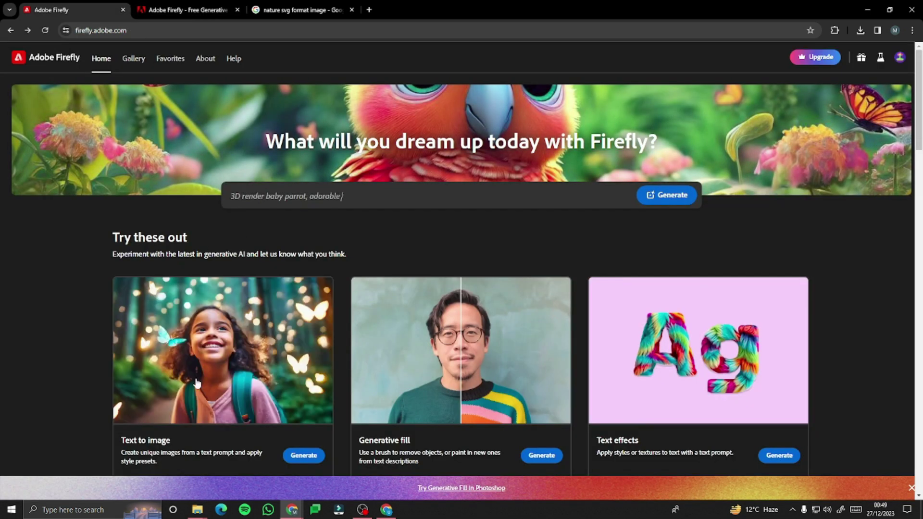
scroll(439, 307, down, 5)
scroll(439, 307, down, 8)
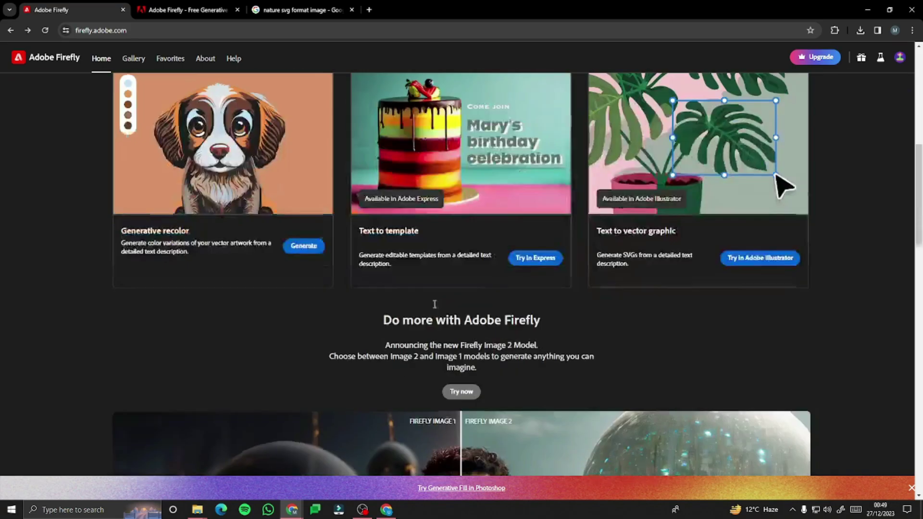